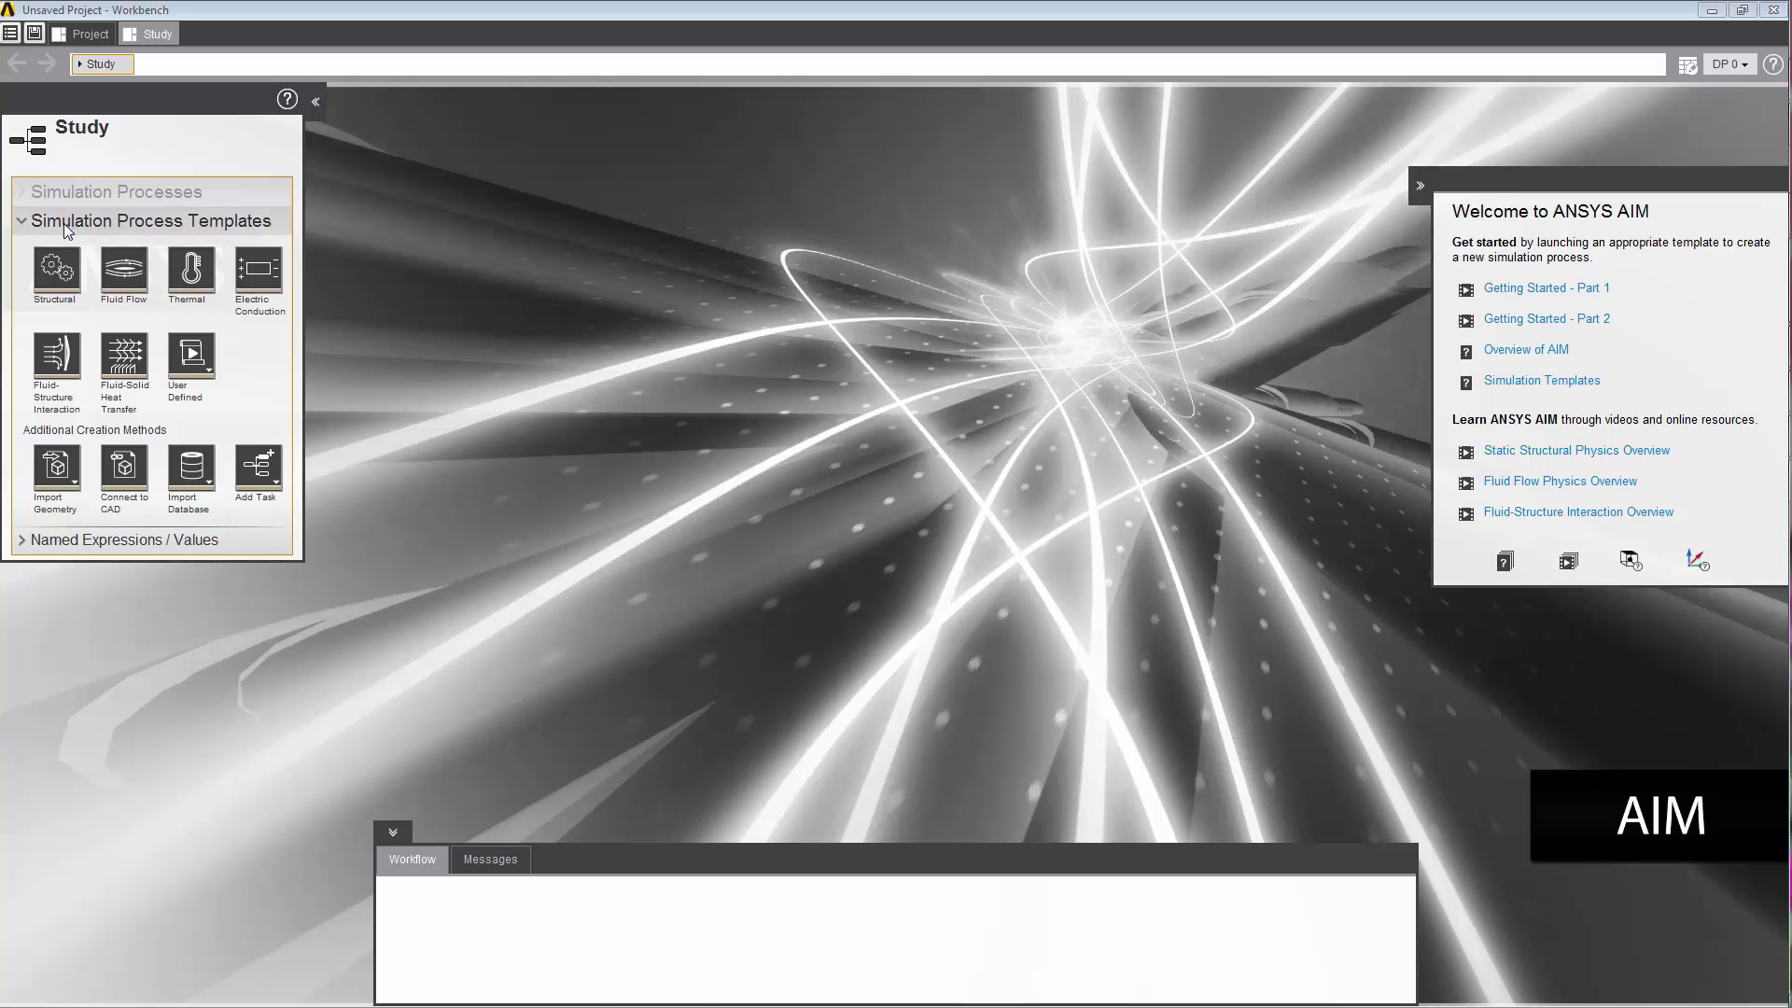
- Create a static structural simulation process from the template, with newly defined geometry and automatic contact detection
click(53, 293)
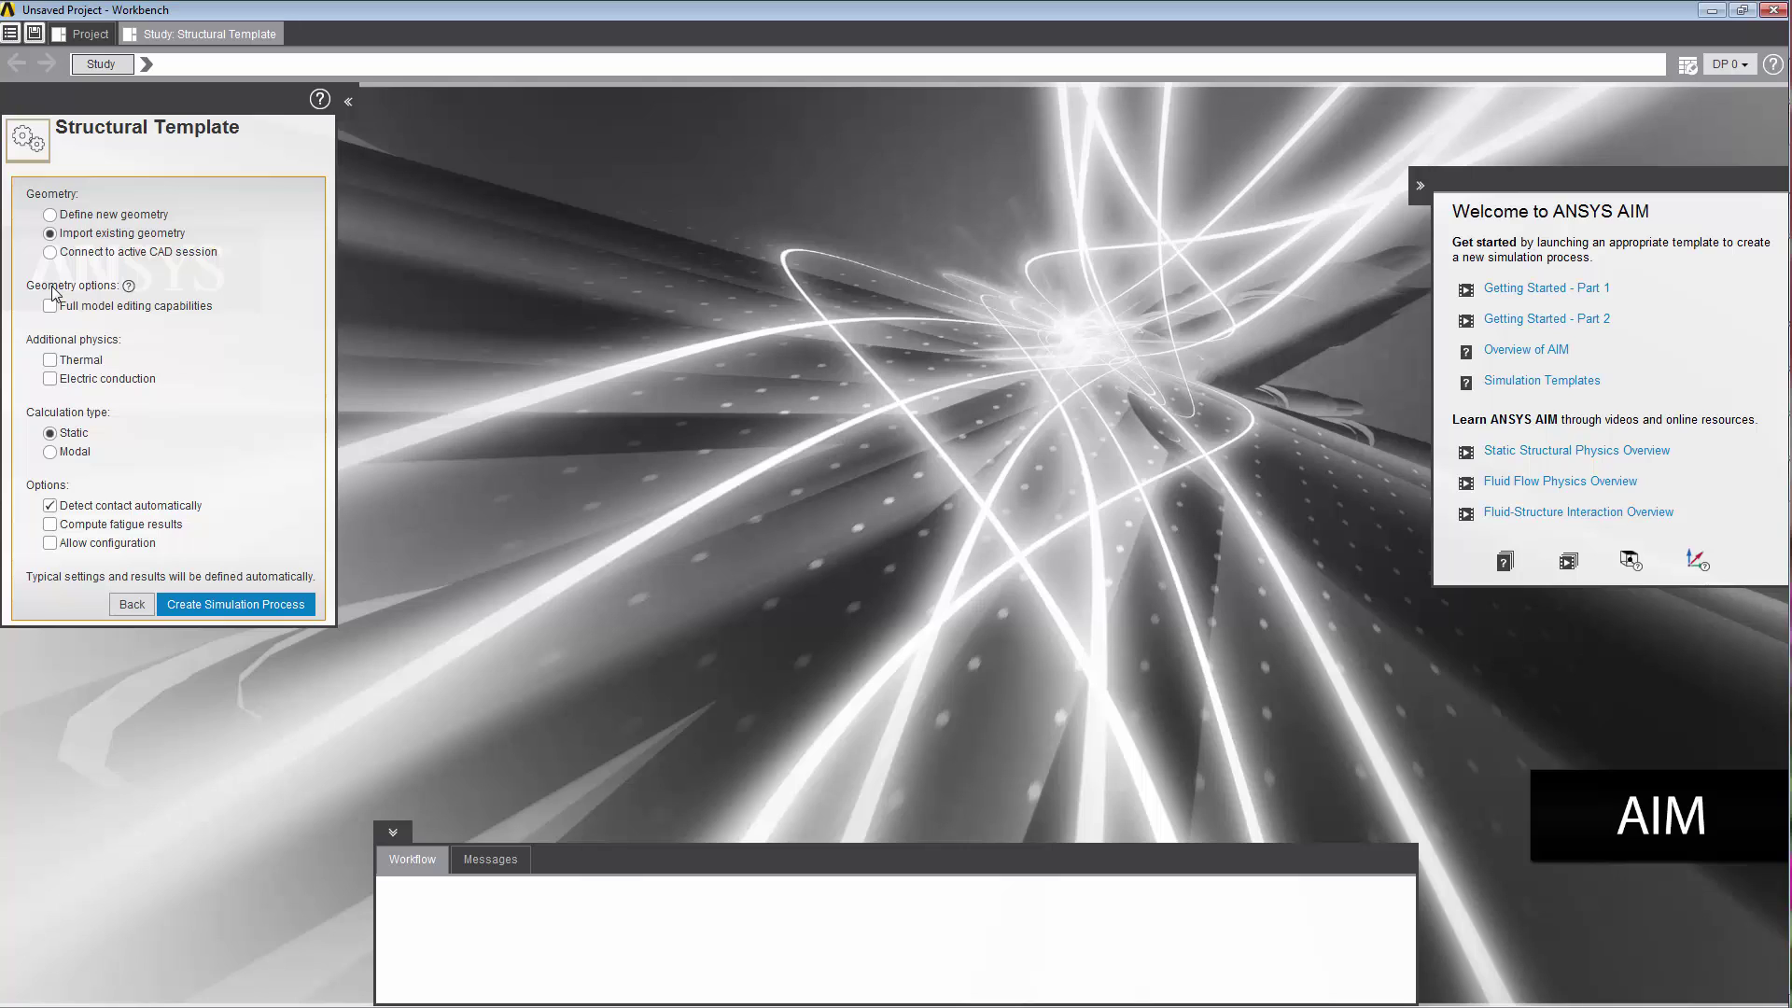
click(49, 215)
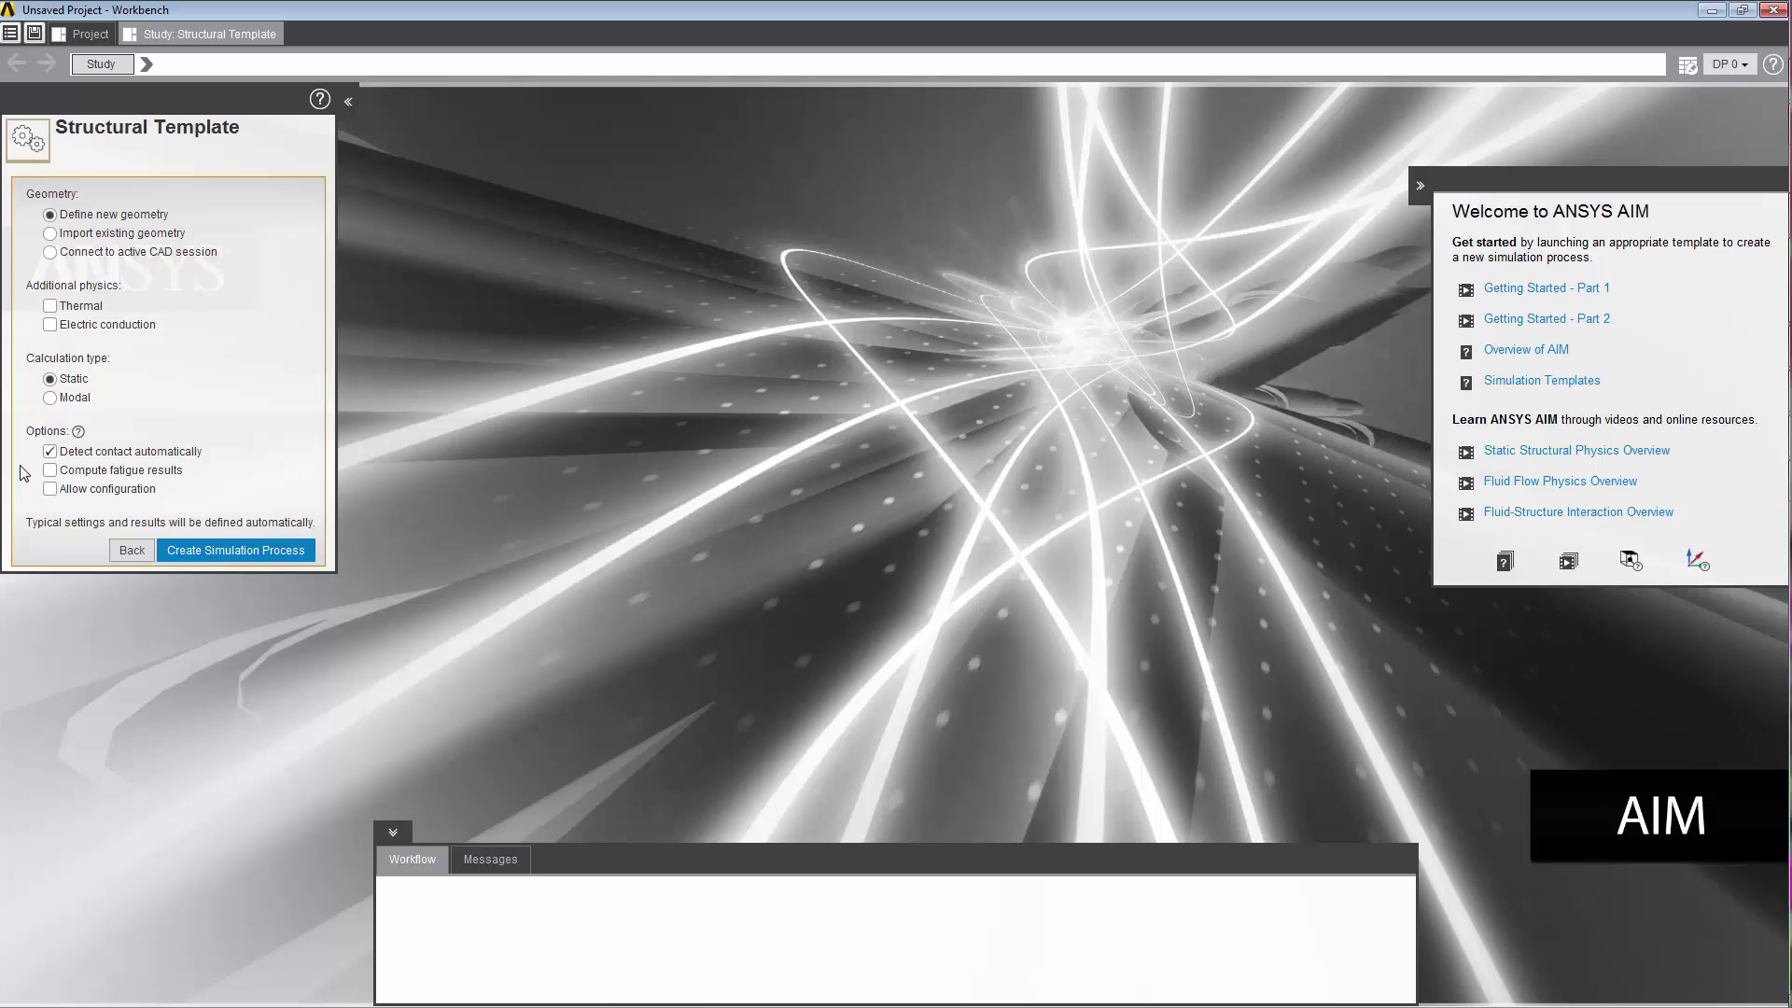
click(211, 554)
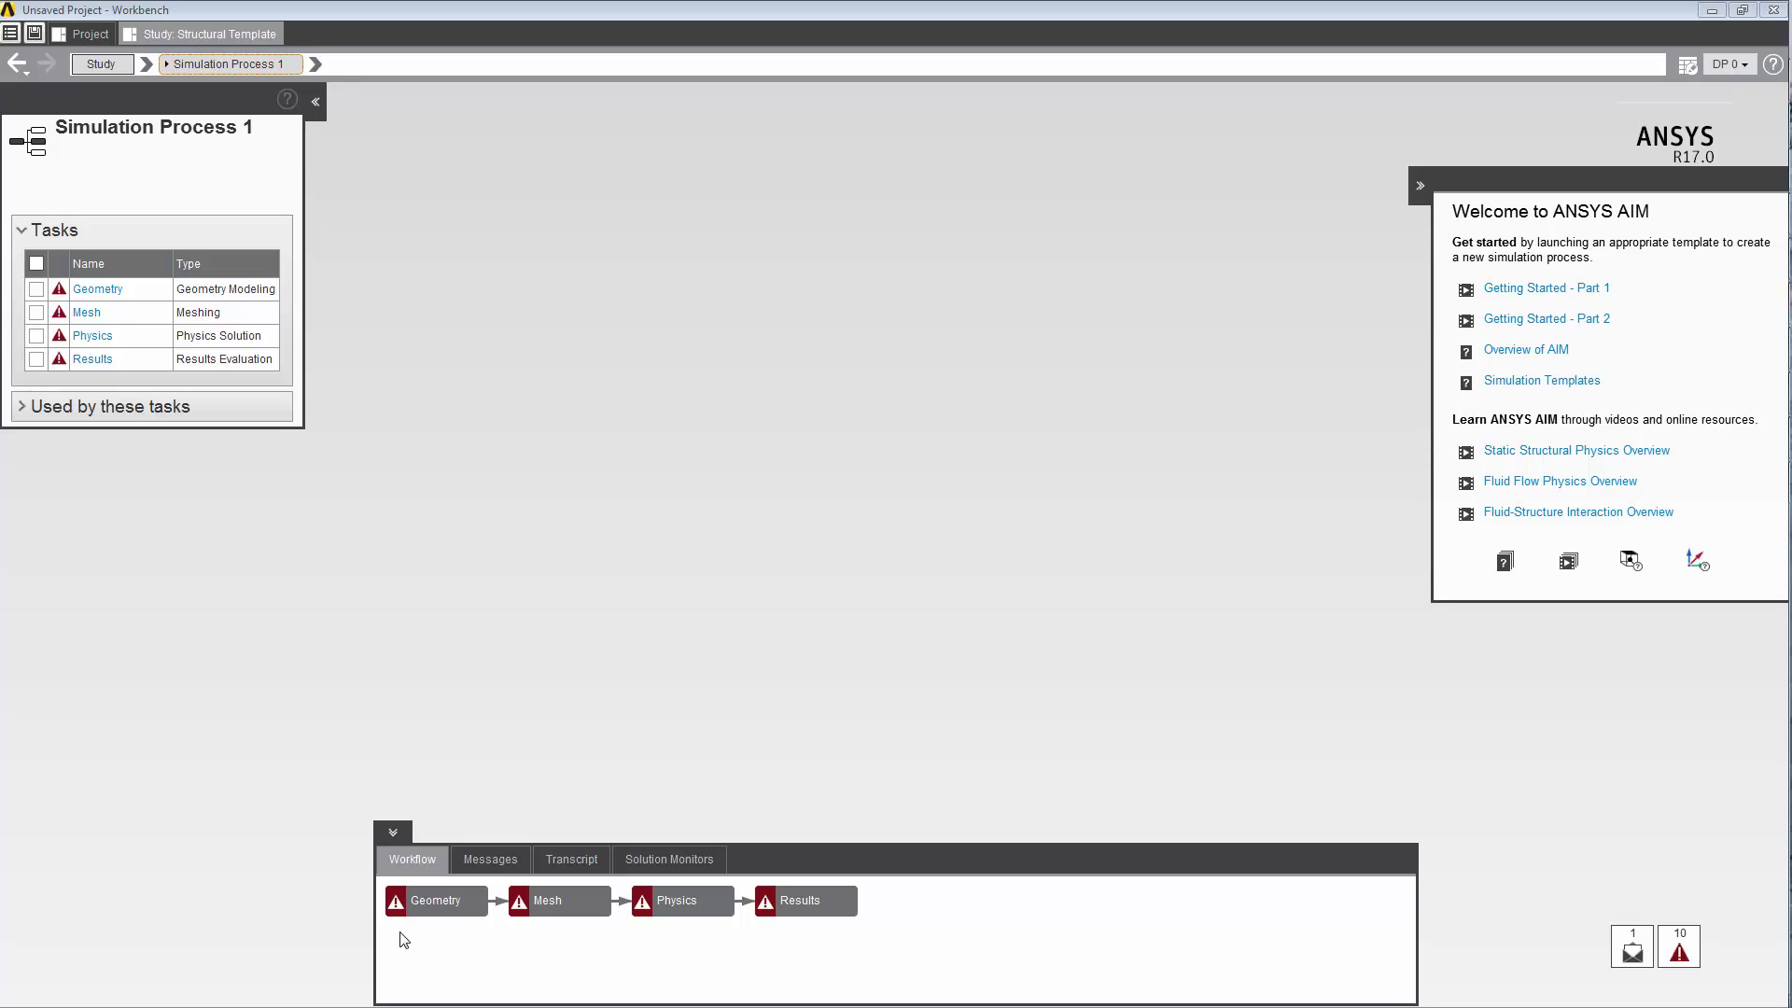
- Import the pipe_nx_mm_3_bodies file as the geometry of the simulation process
click(424, 910)
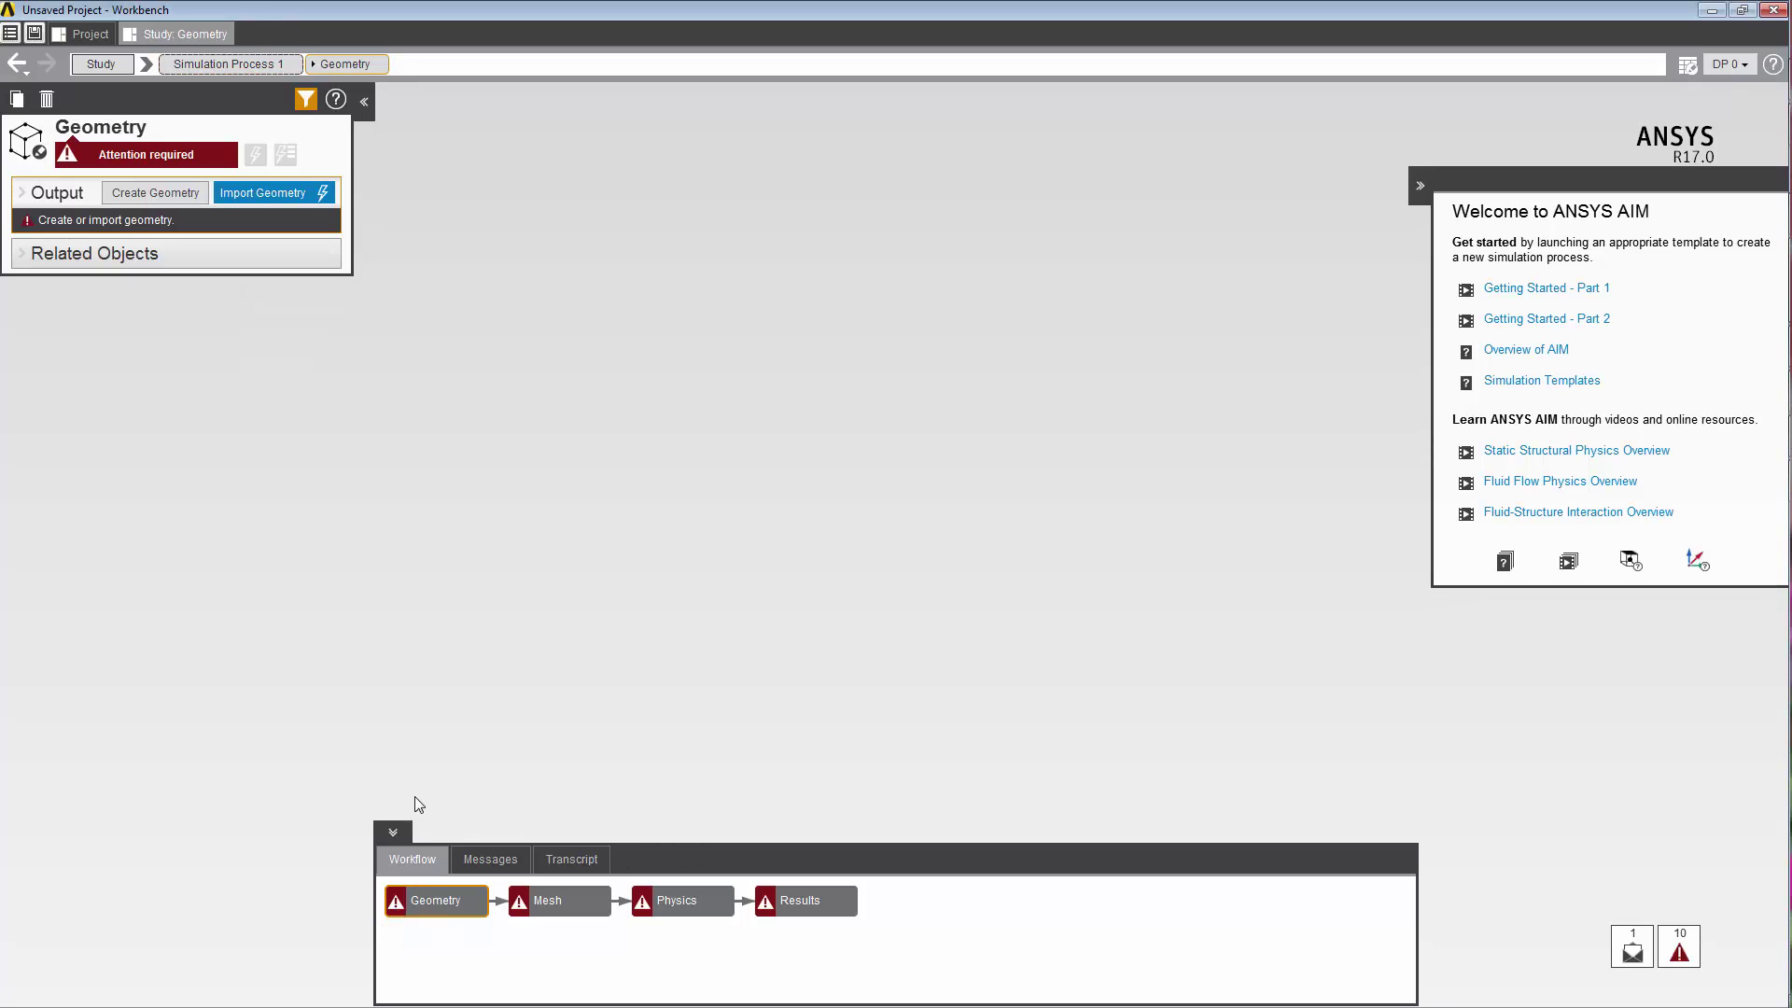
click(265, 192)
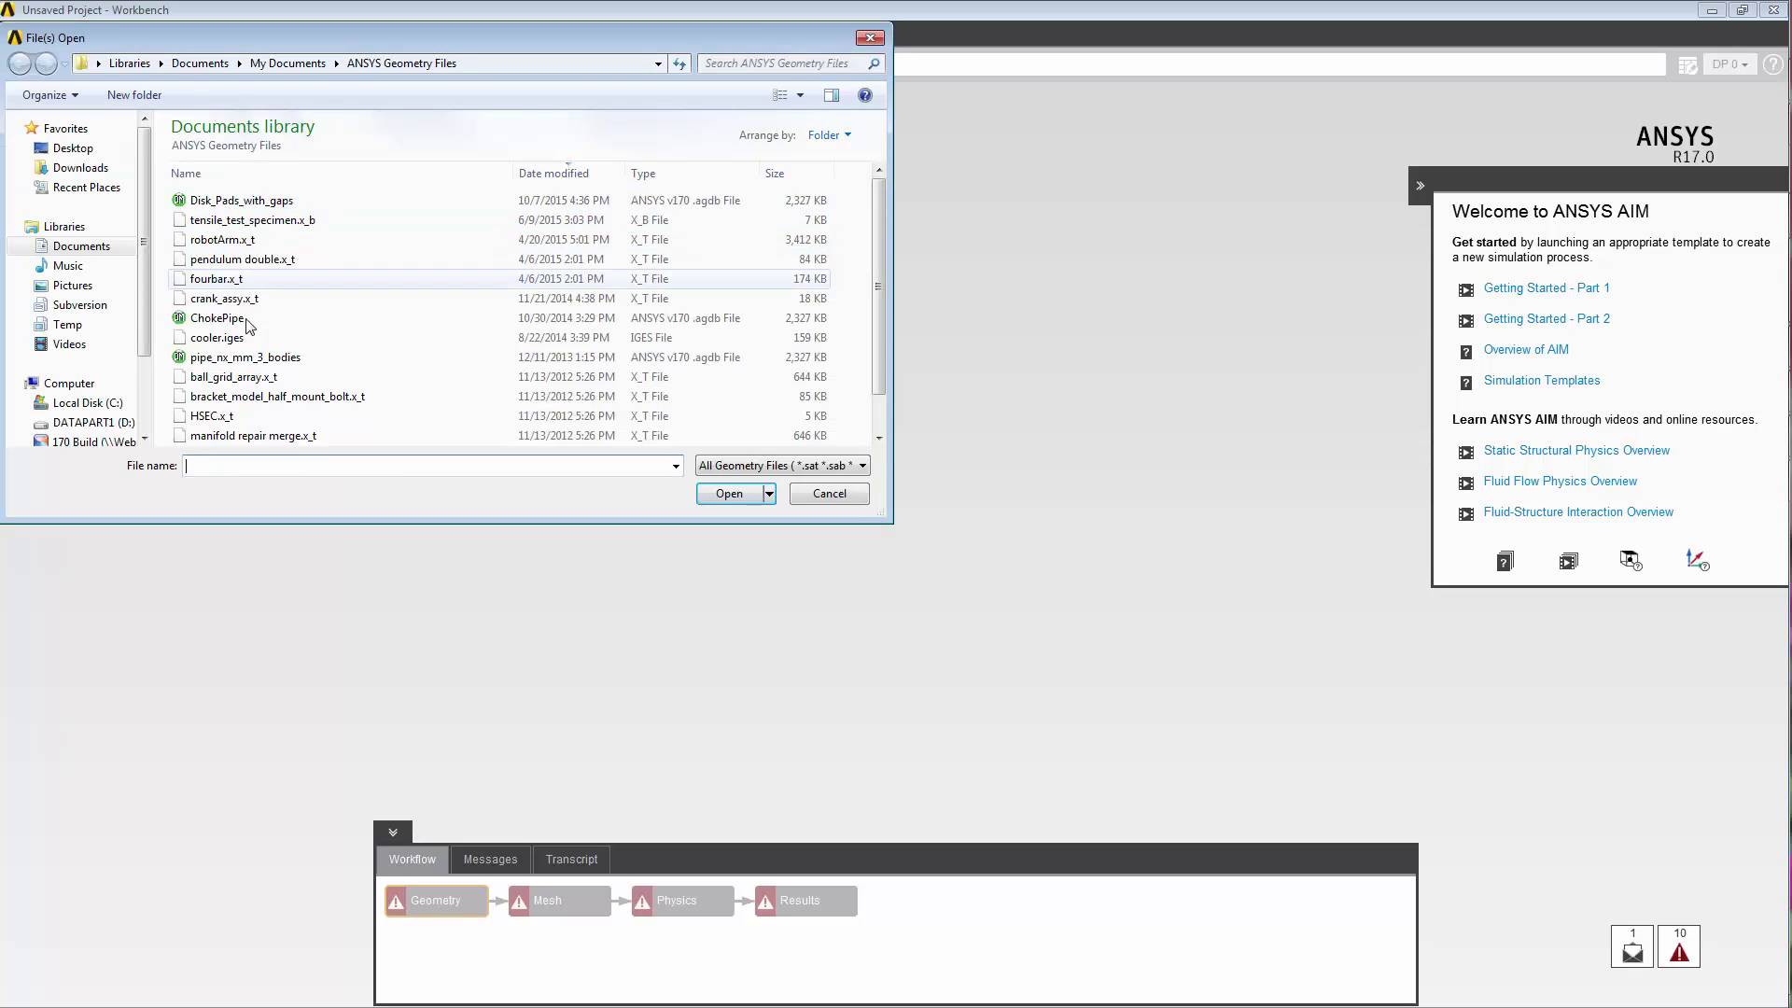
click(248, 360)
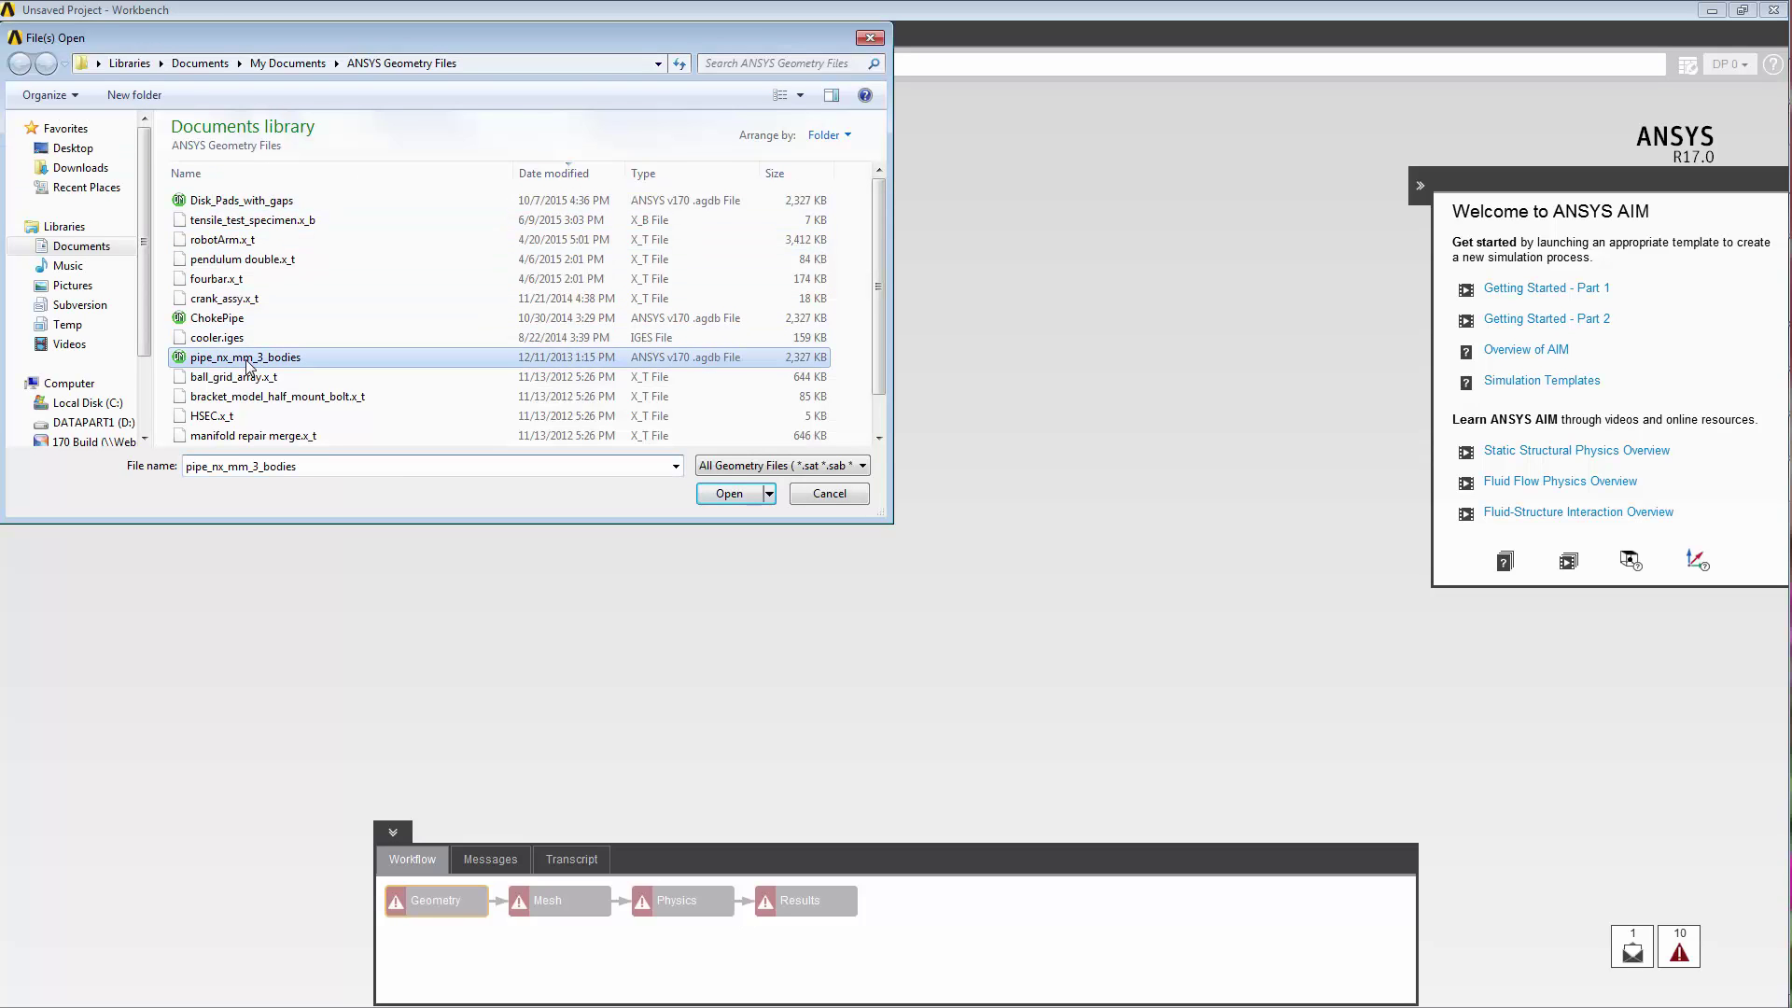
click(723, 494)
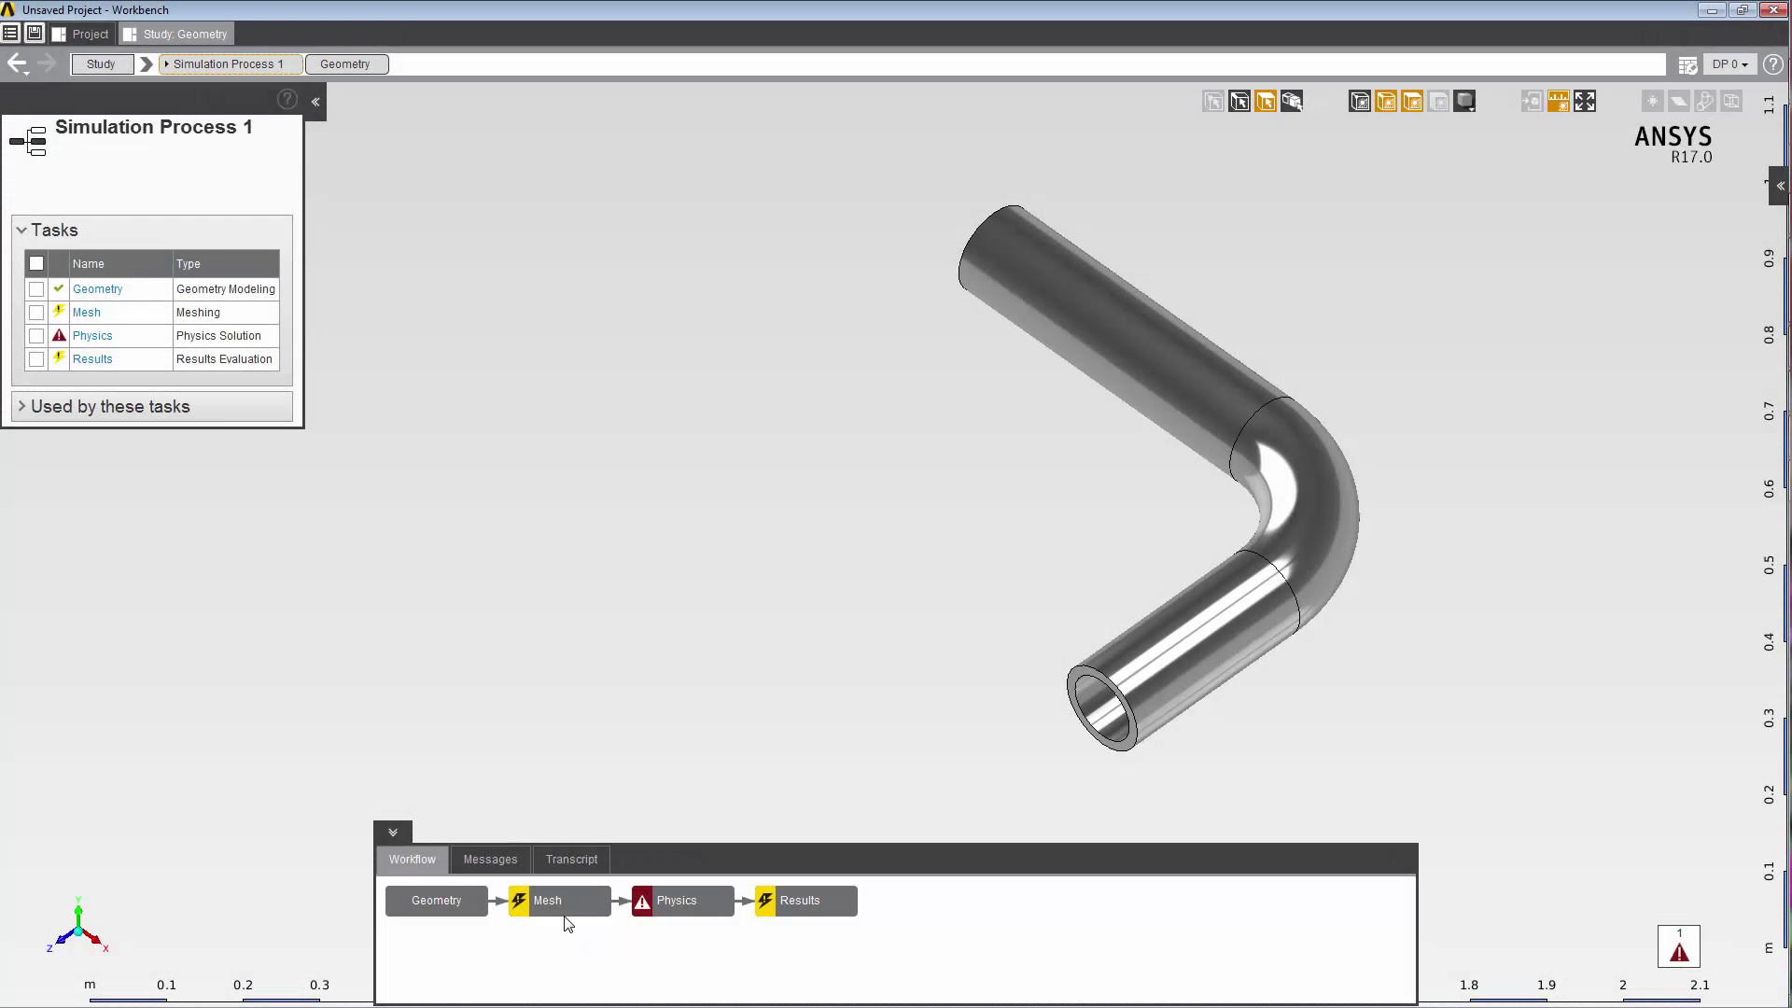
- Update the mesh and expand the interface conditions in the Physics task
right_click(558, 902)
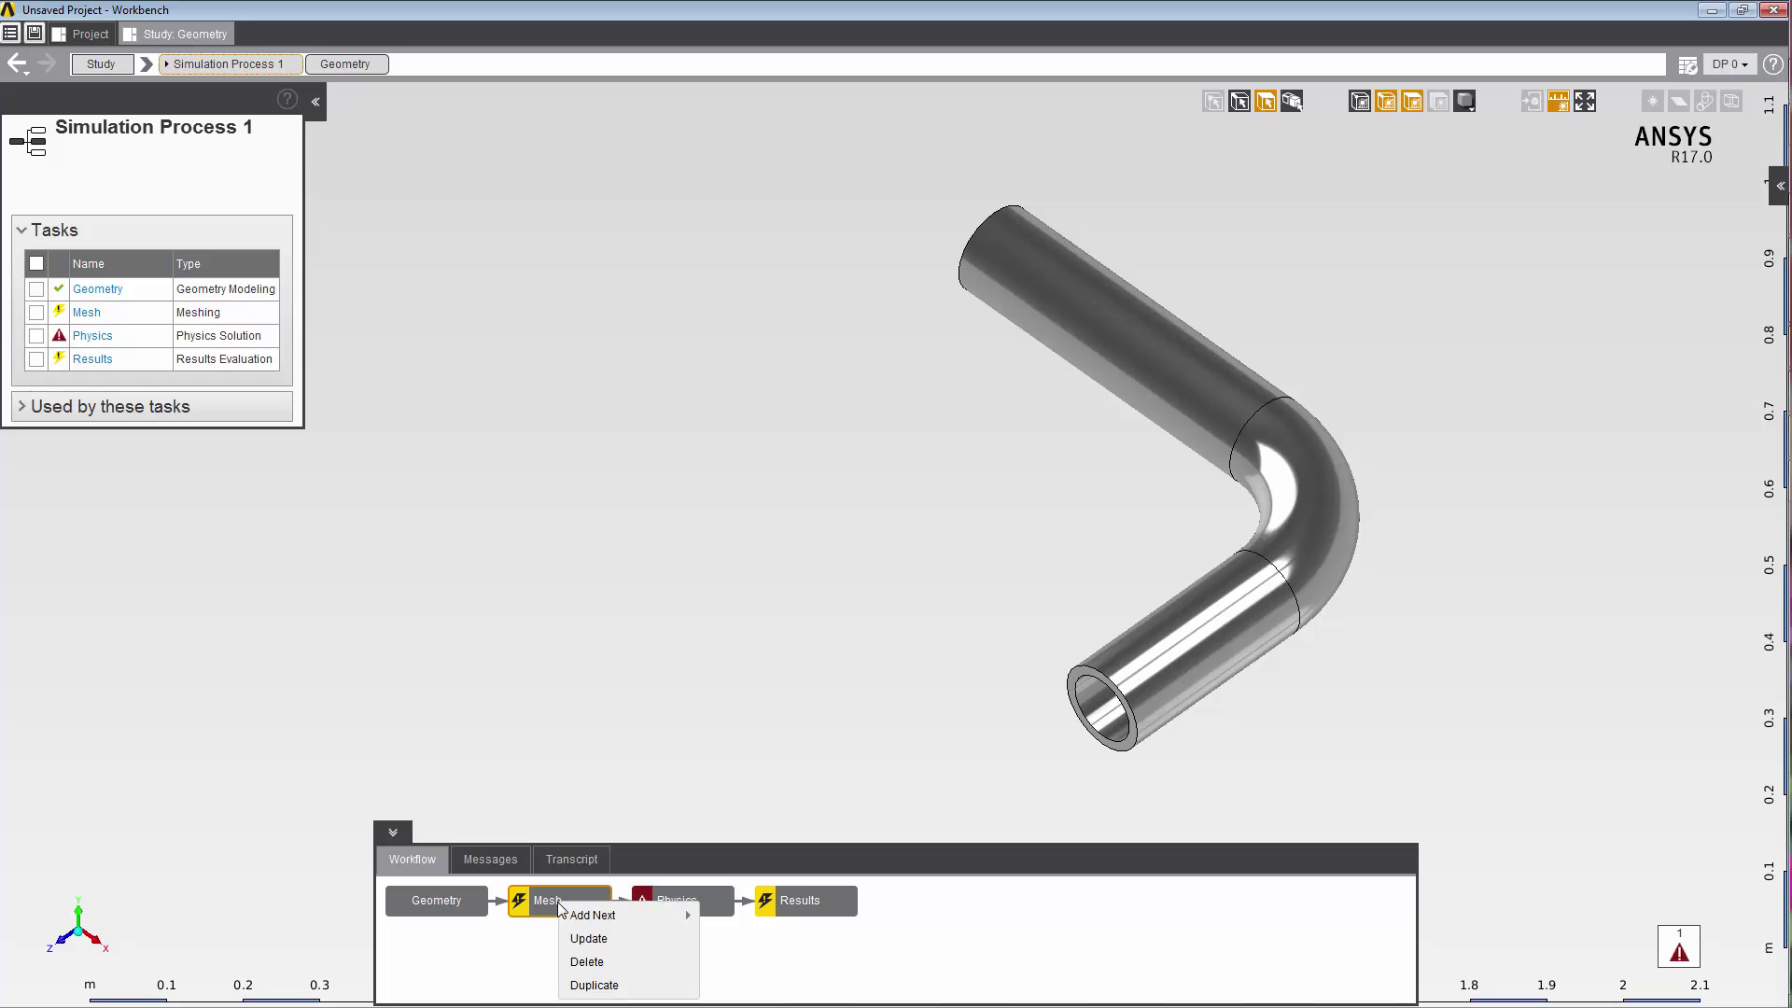
click(589, 939)
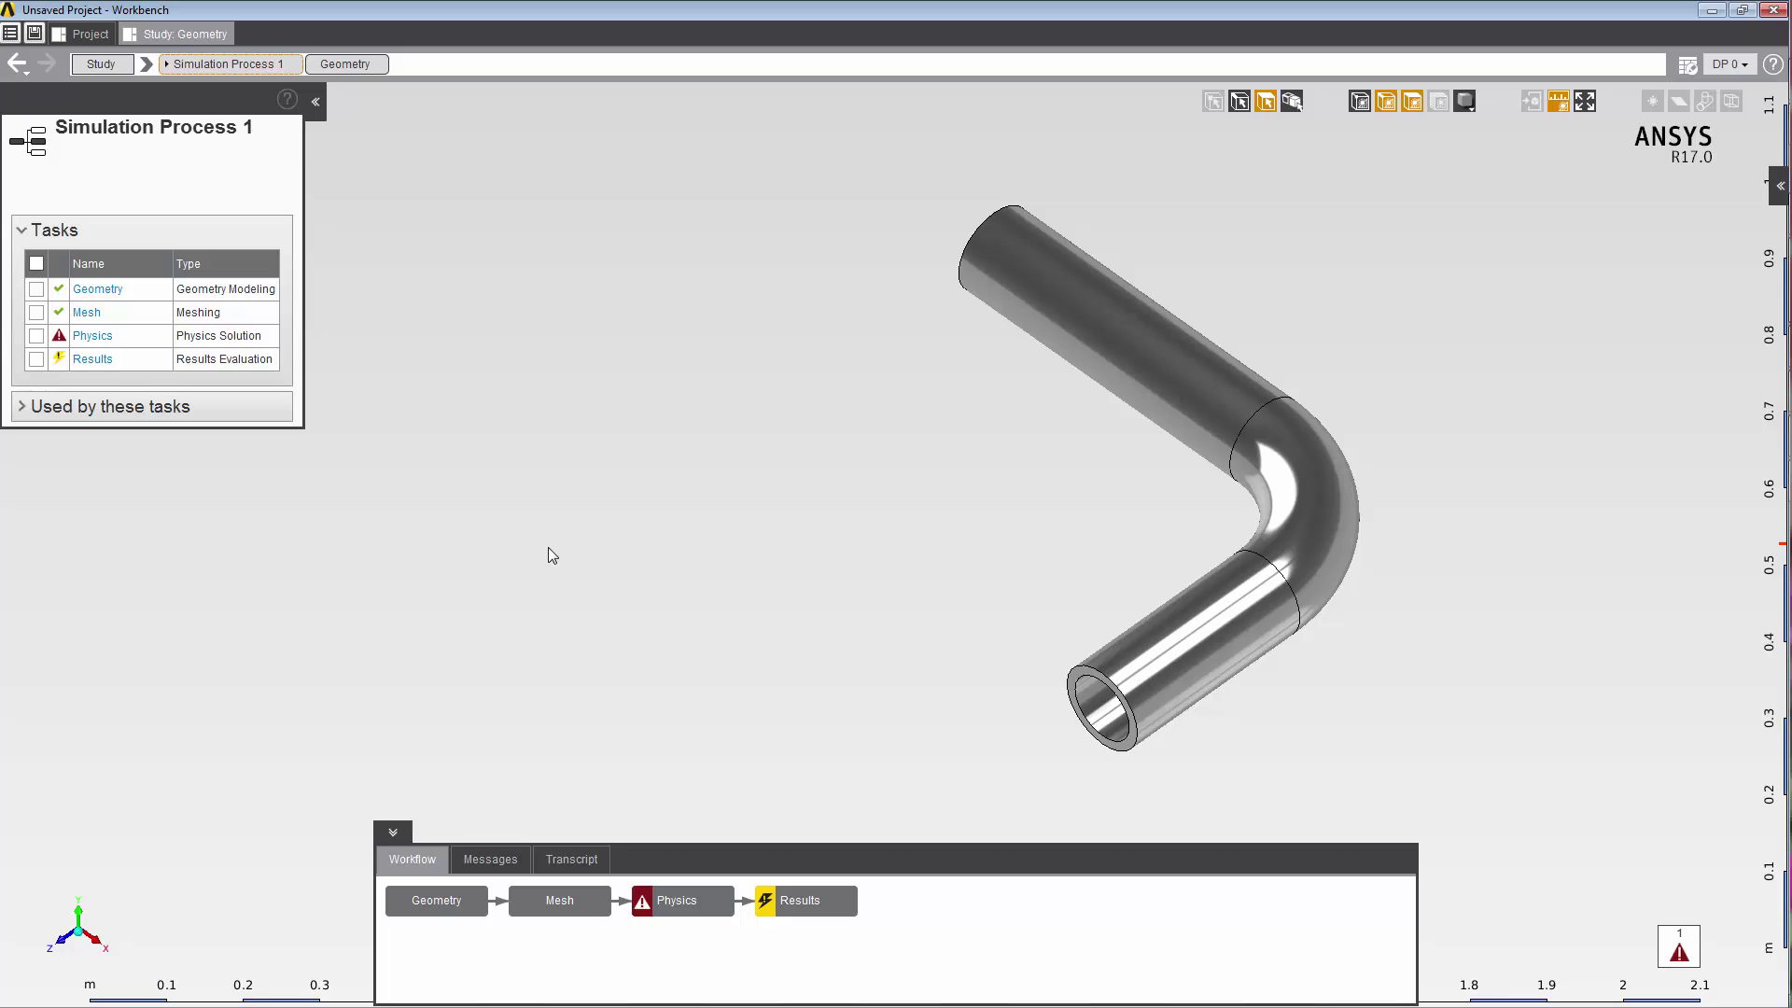
click(683, 909)
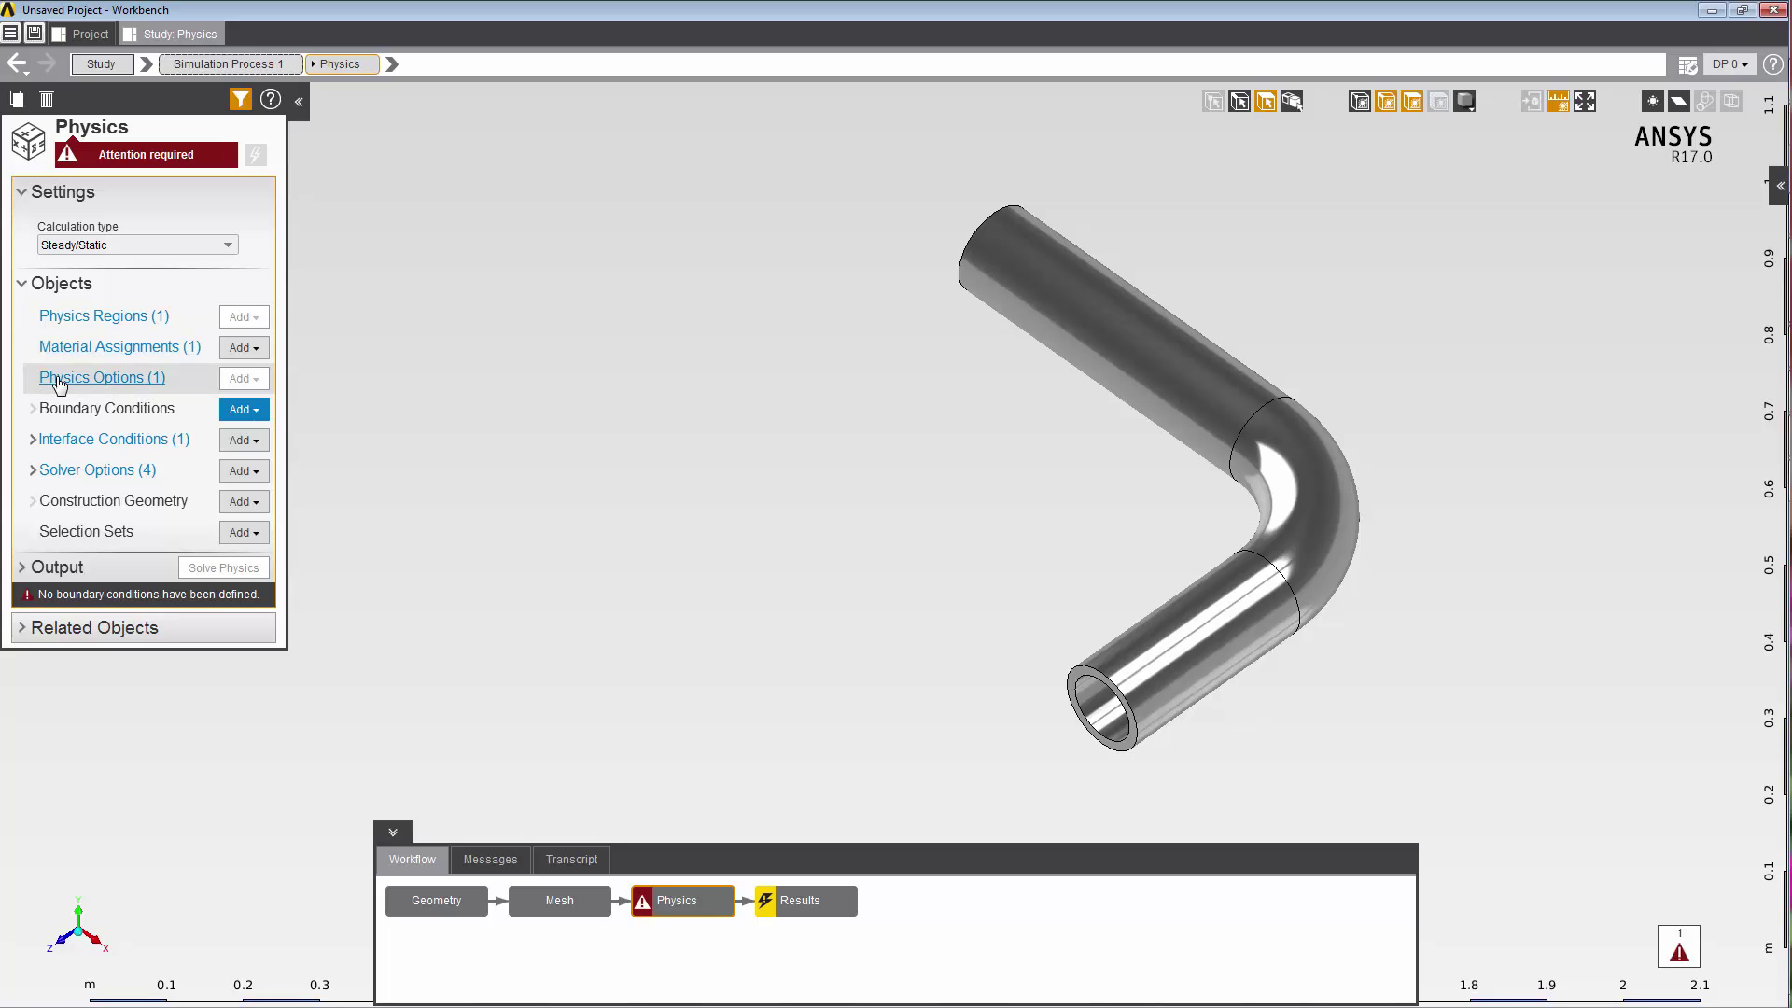
click(33, 439)
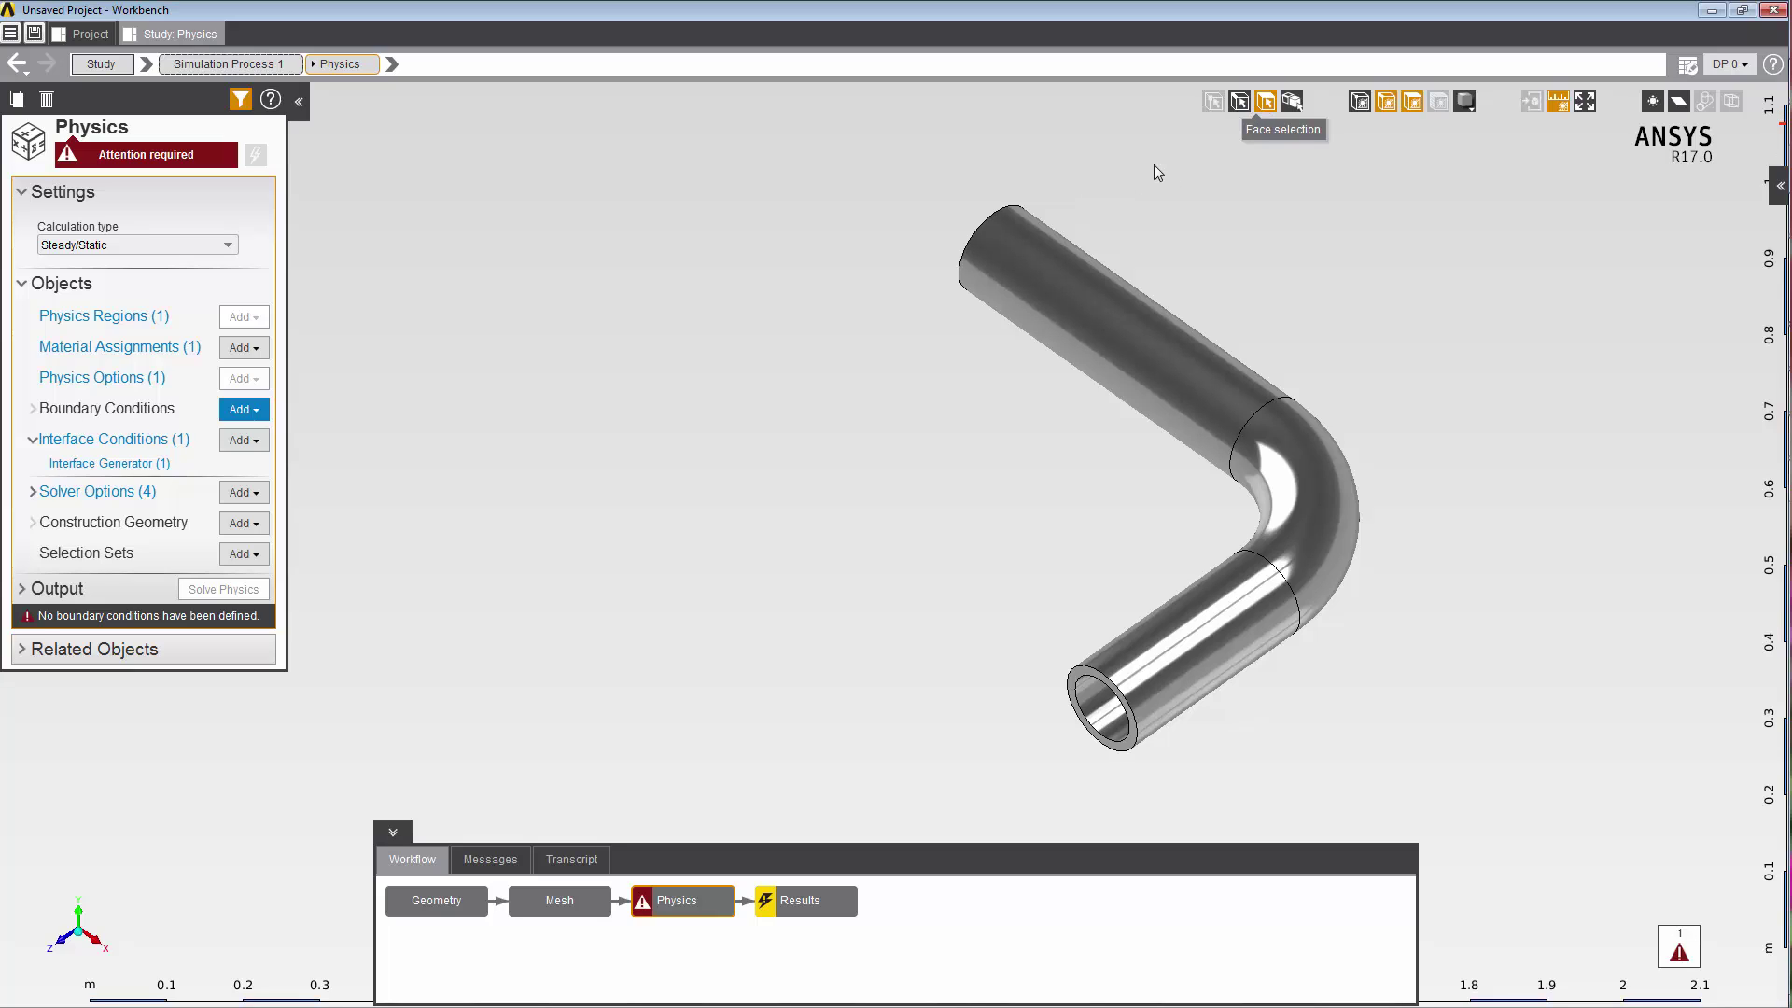
- Add a Displacement boundary condition to the ring-shaped end face of the upper straight pipe section
click(1080, 679)
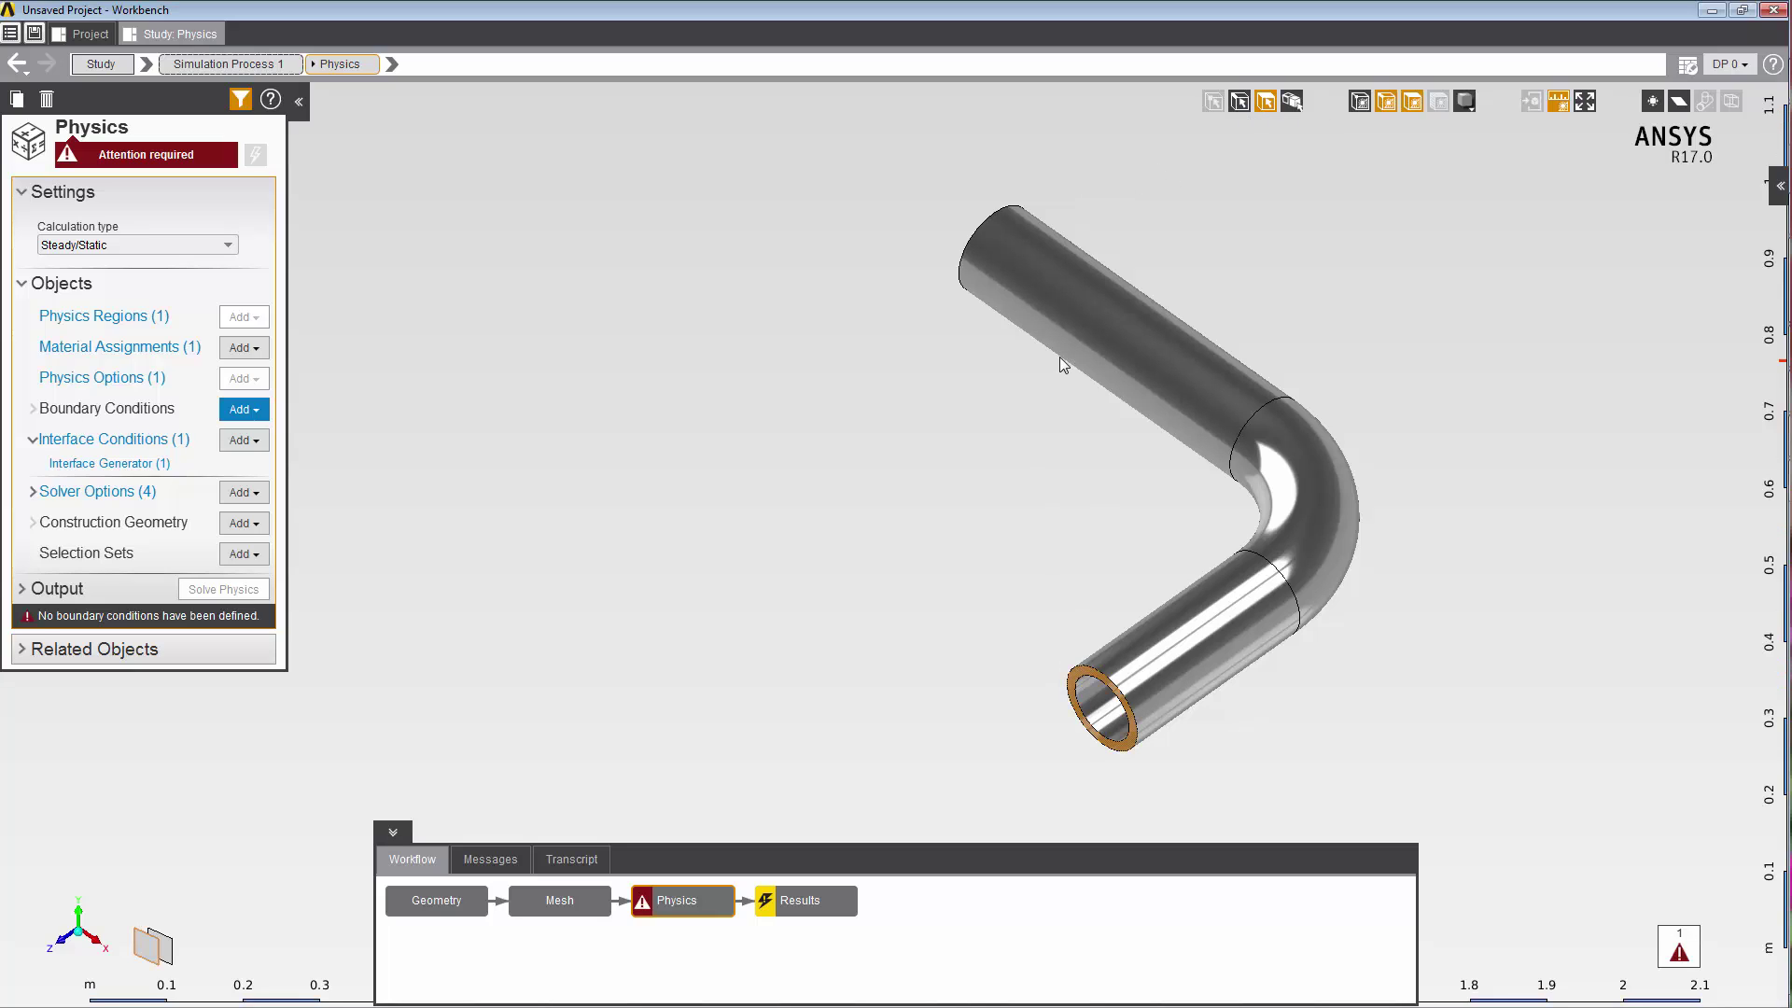
middle_drag(1051, 326, 1032, 434)
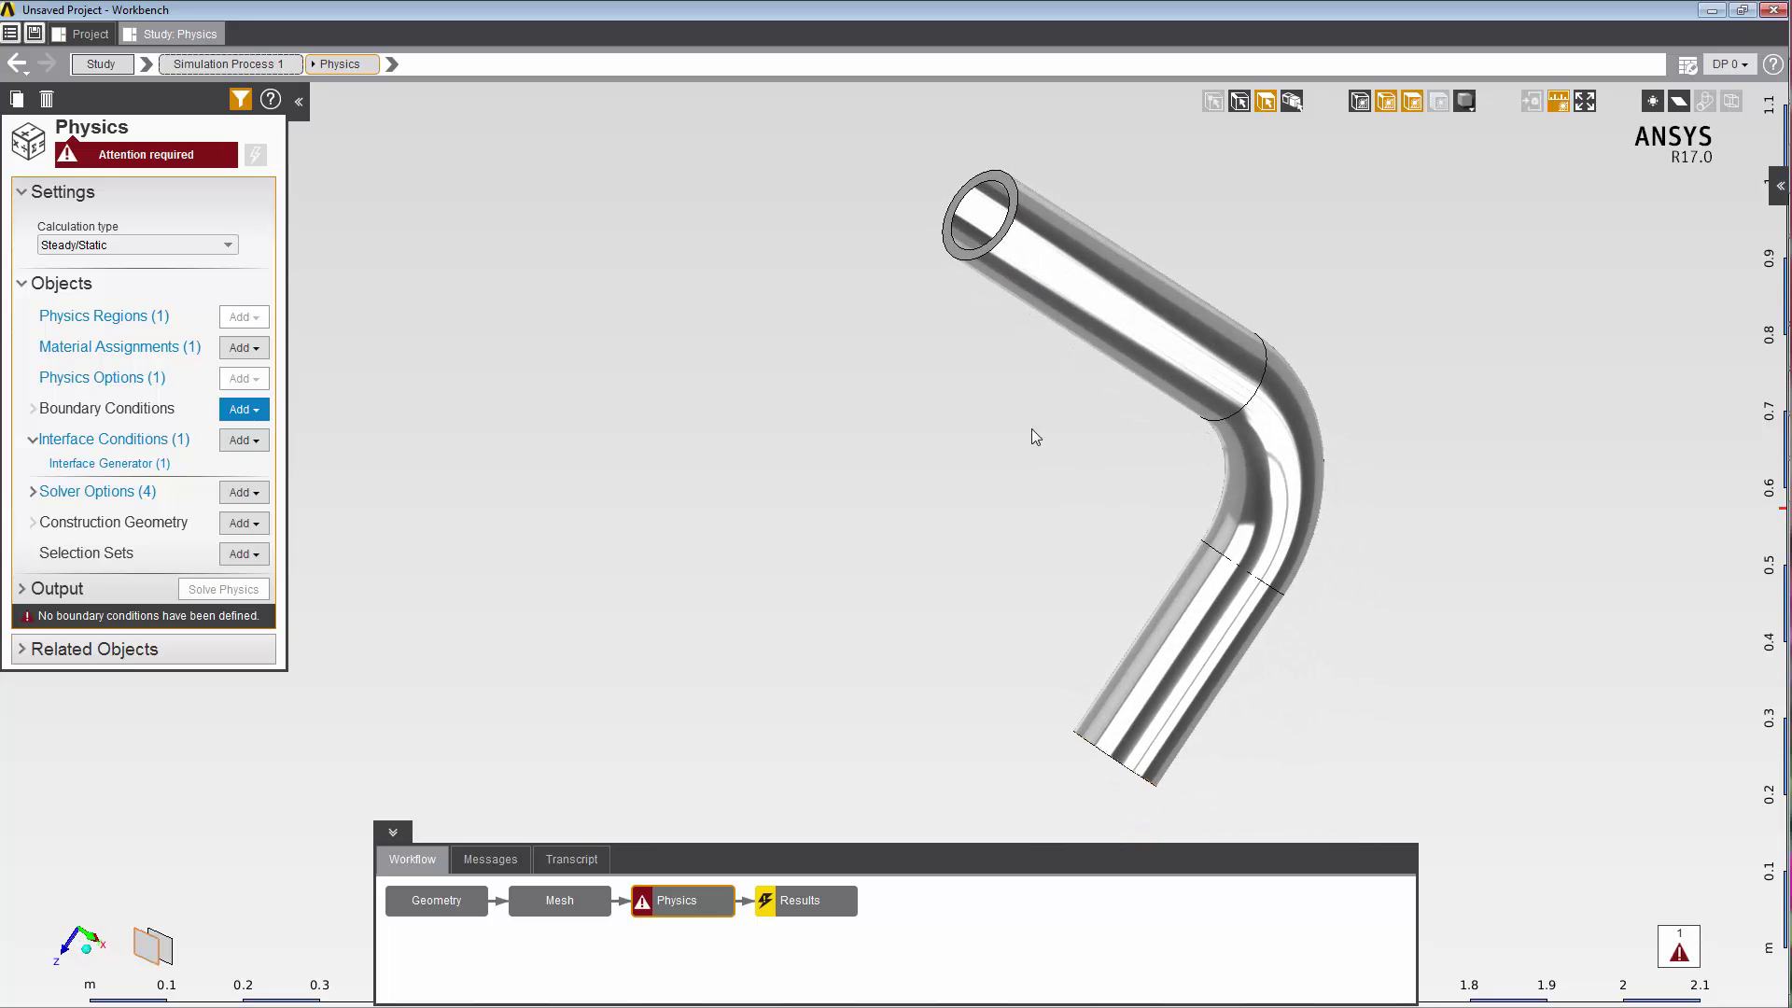
click(963, 253)
right_click(620, 356)
mouse_move(640, 374)
mouse_move(870, 402)
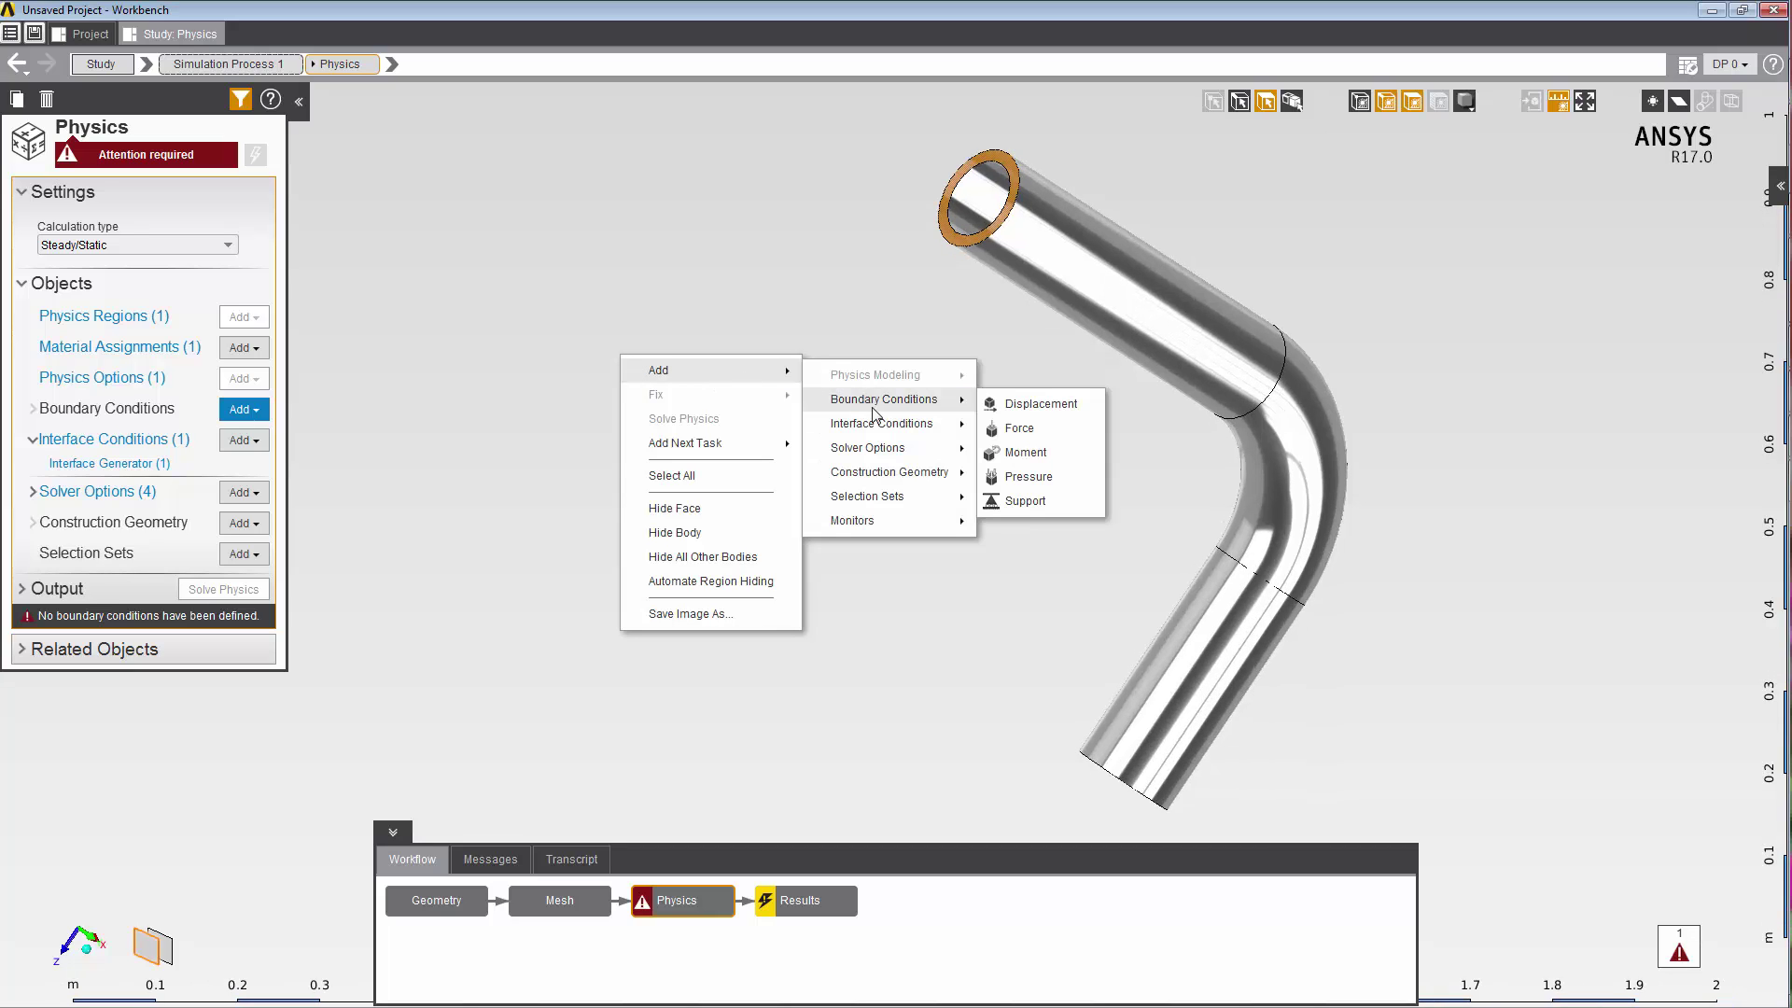
click(1023, 411)
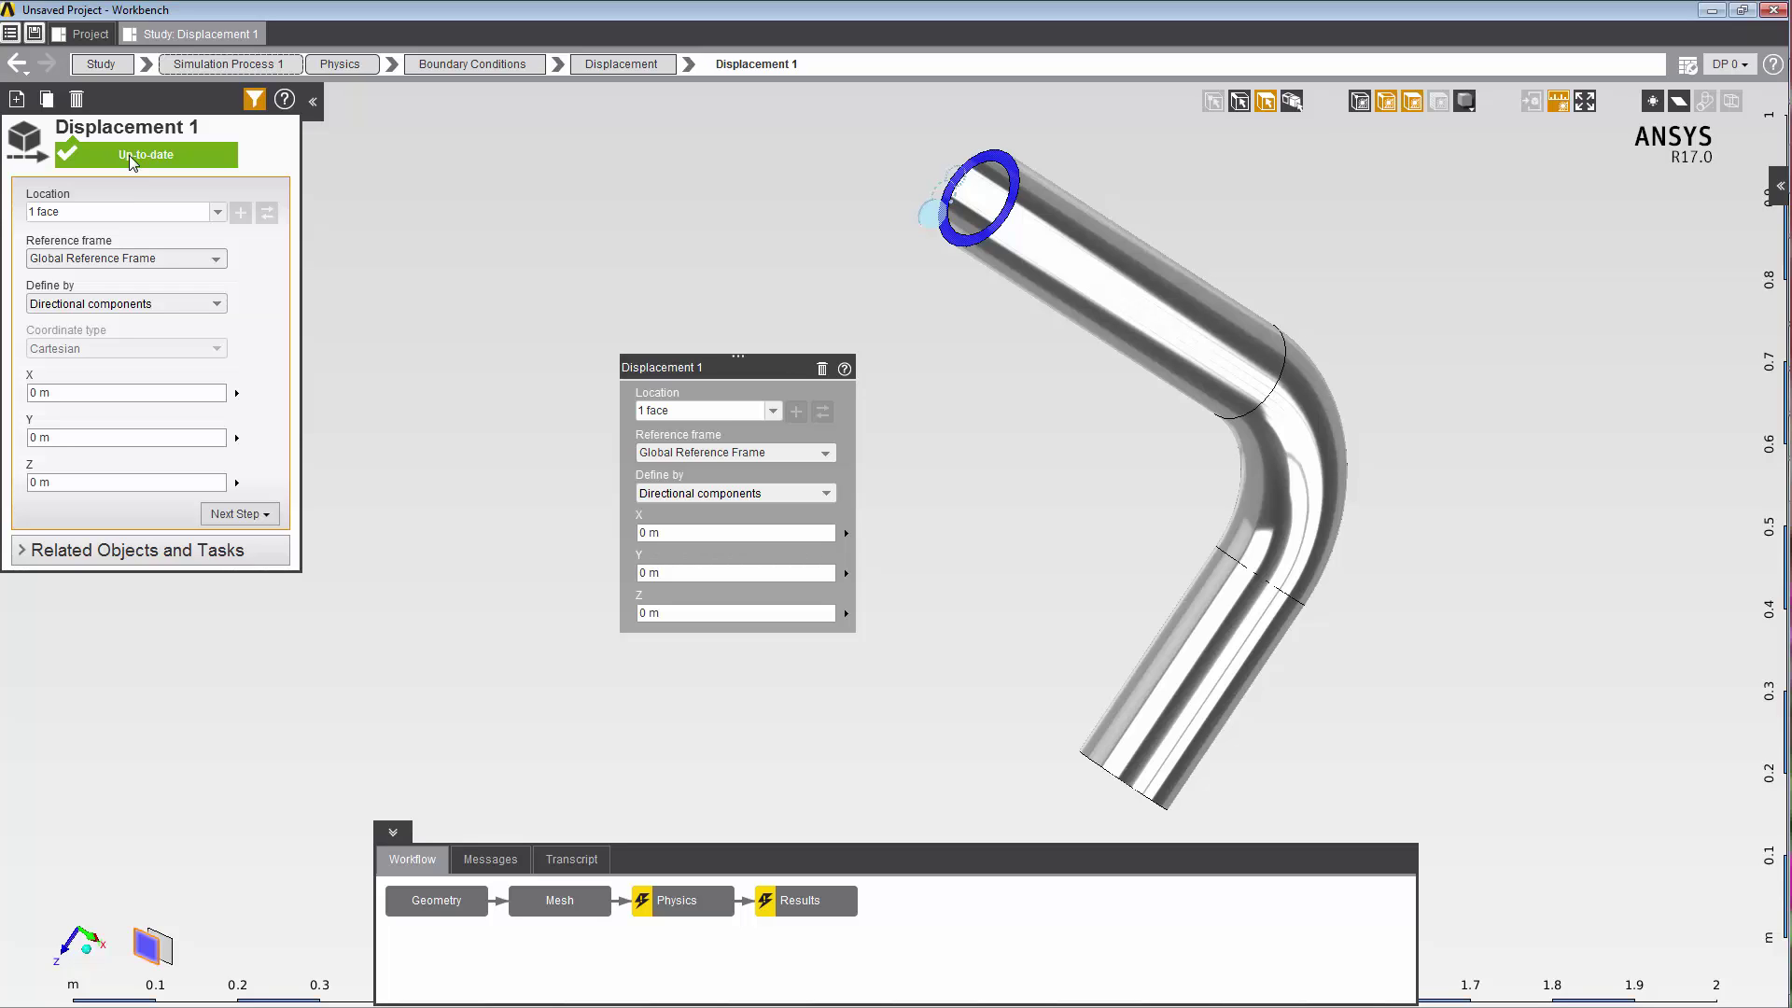
- Hide the outer faces of all three pipe bodies to expose the inner walls
click(1063, 263)
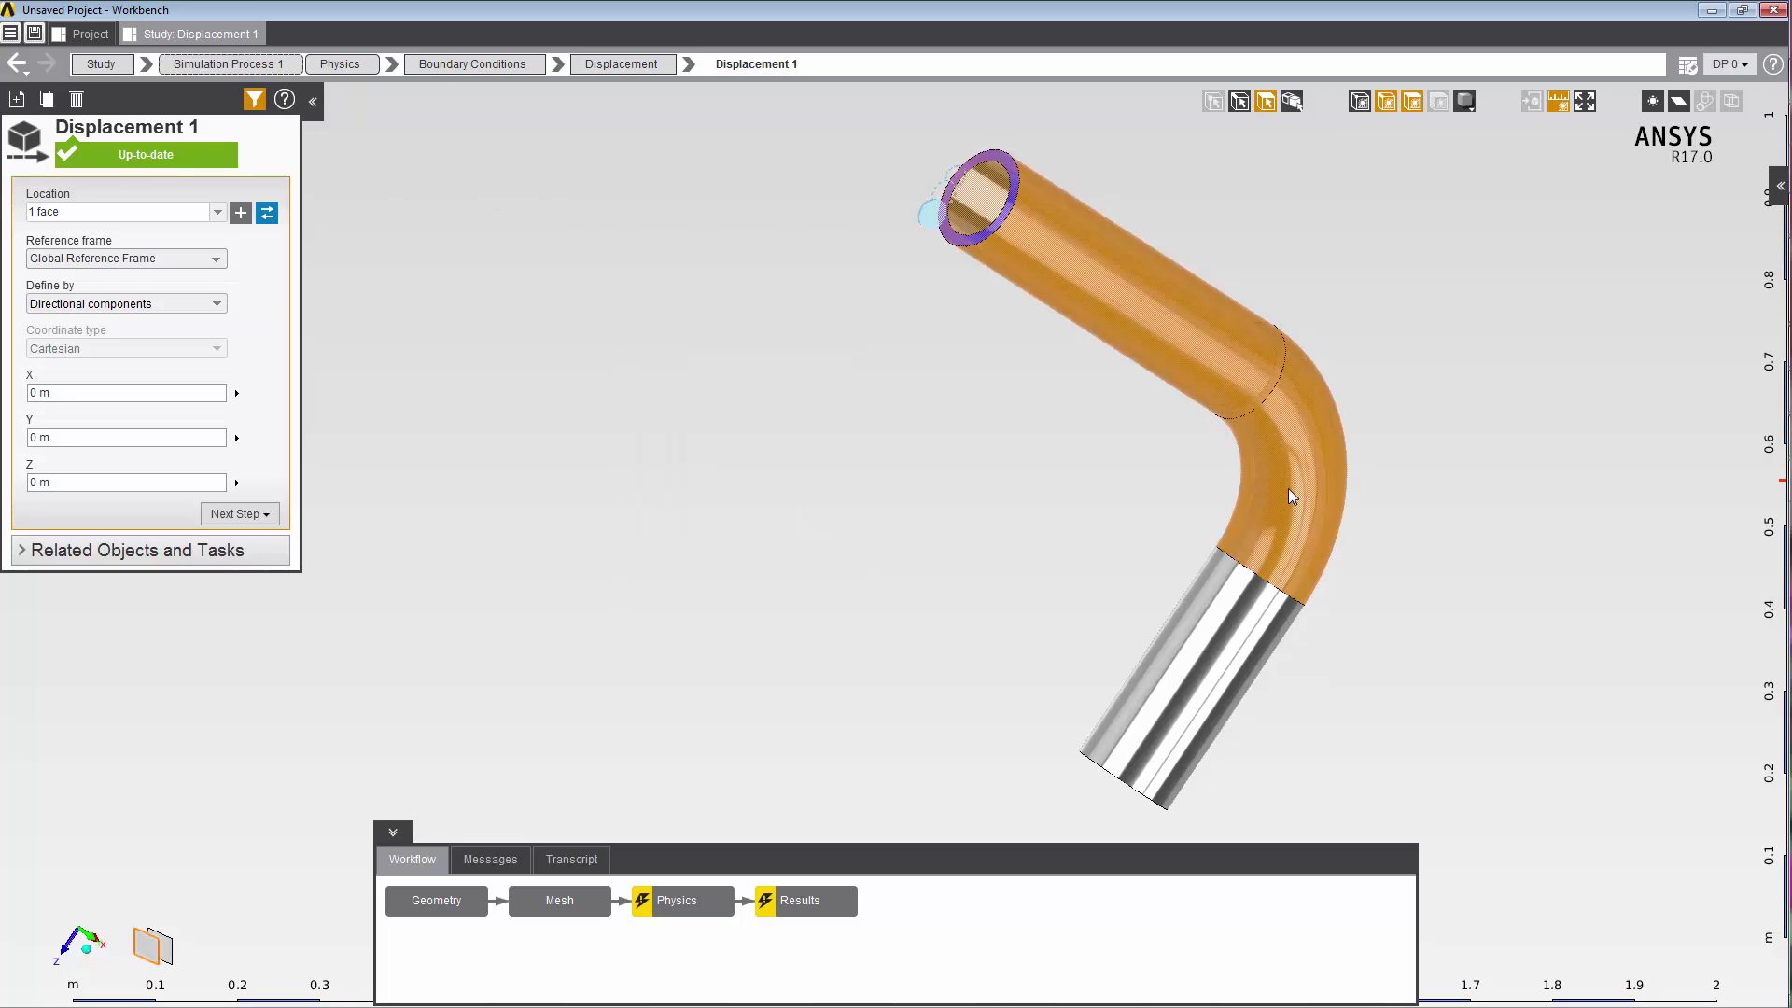
ctrl+click(1227, 630)
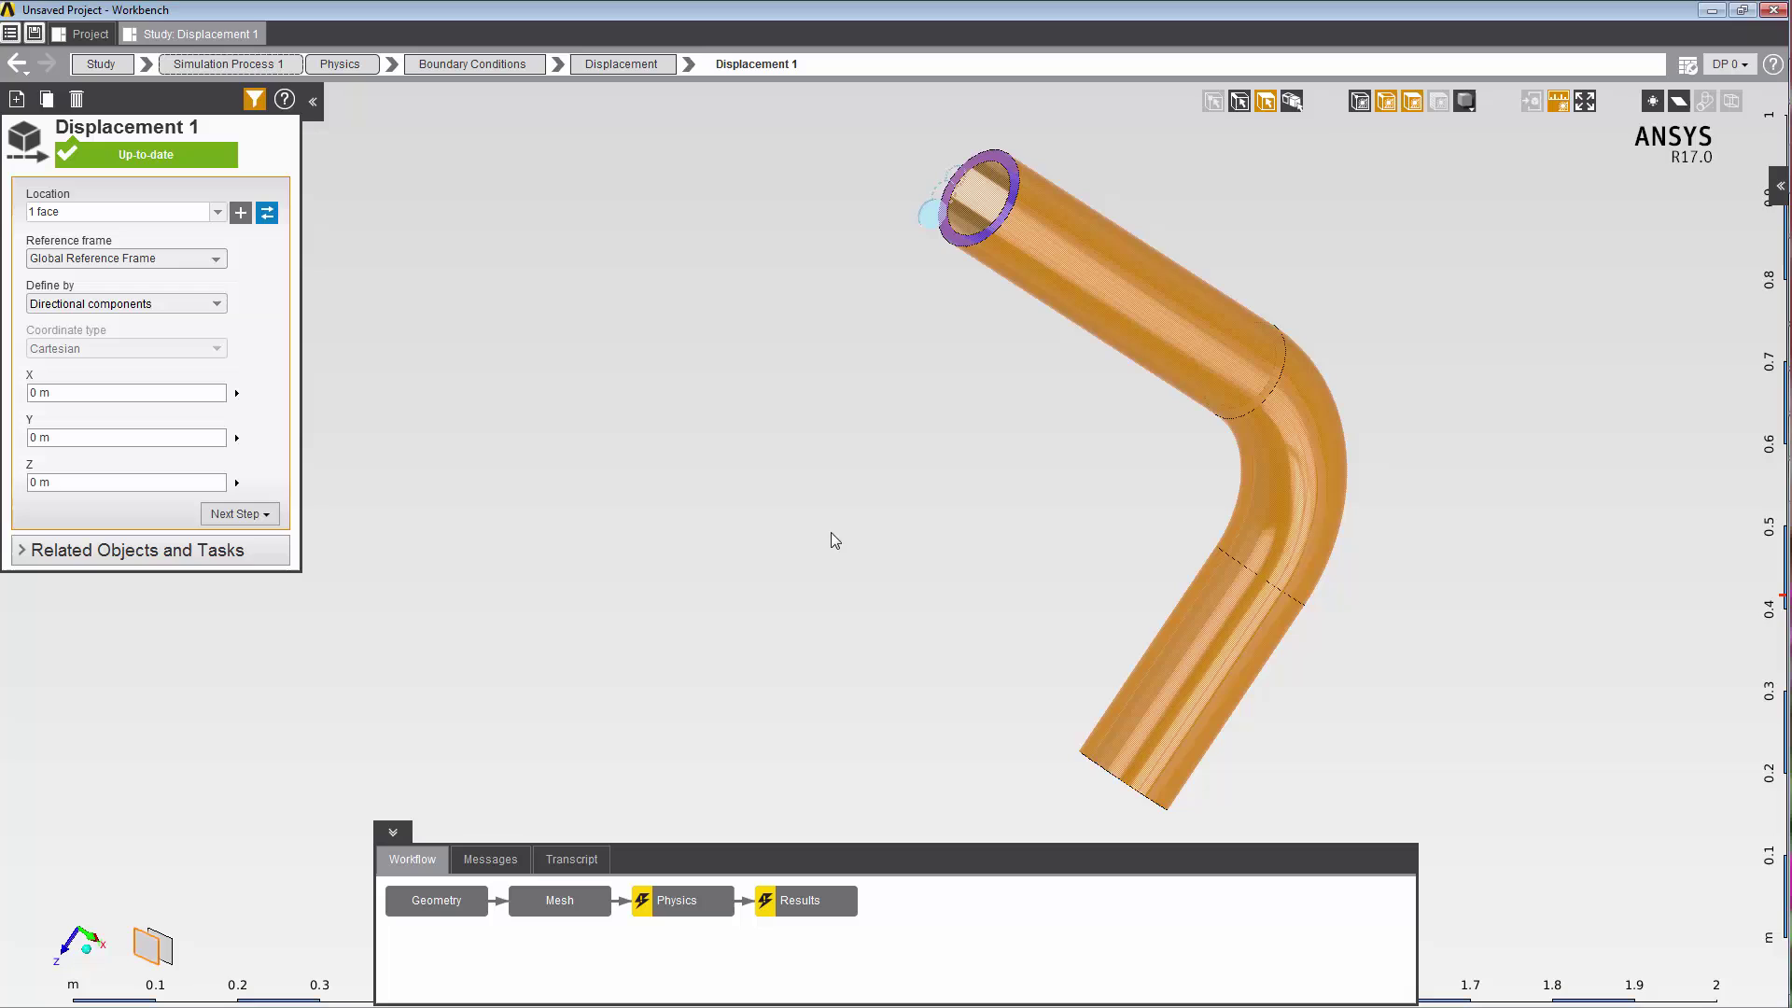
right_click(576, 356)
click(651, 549)
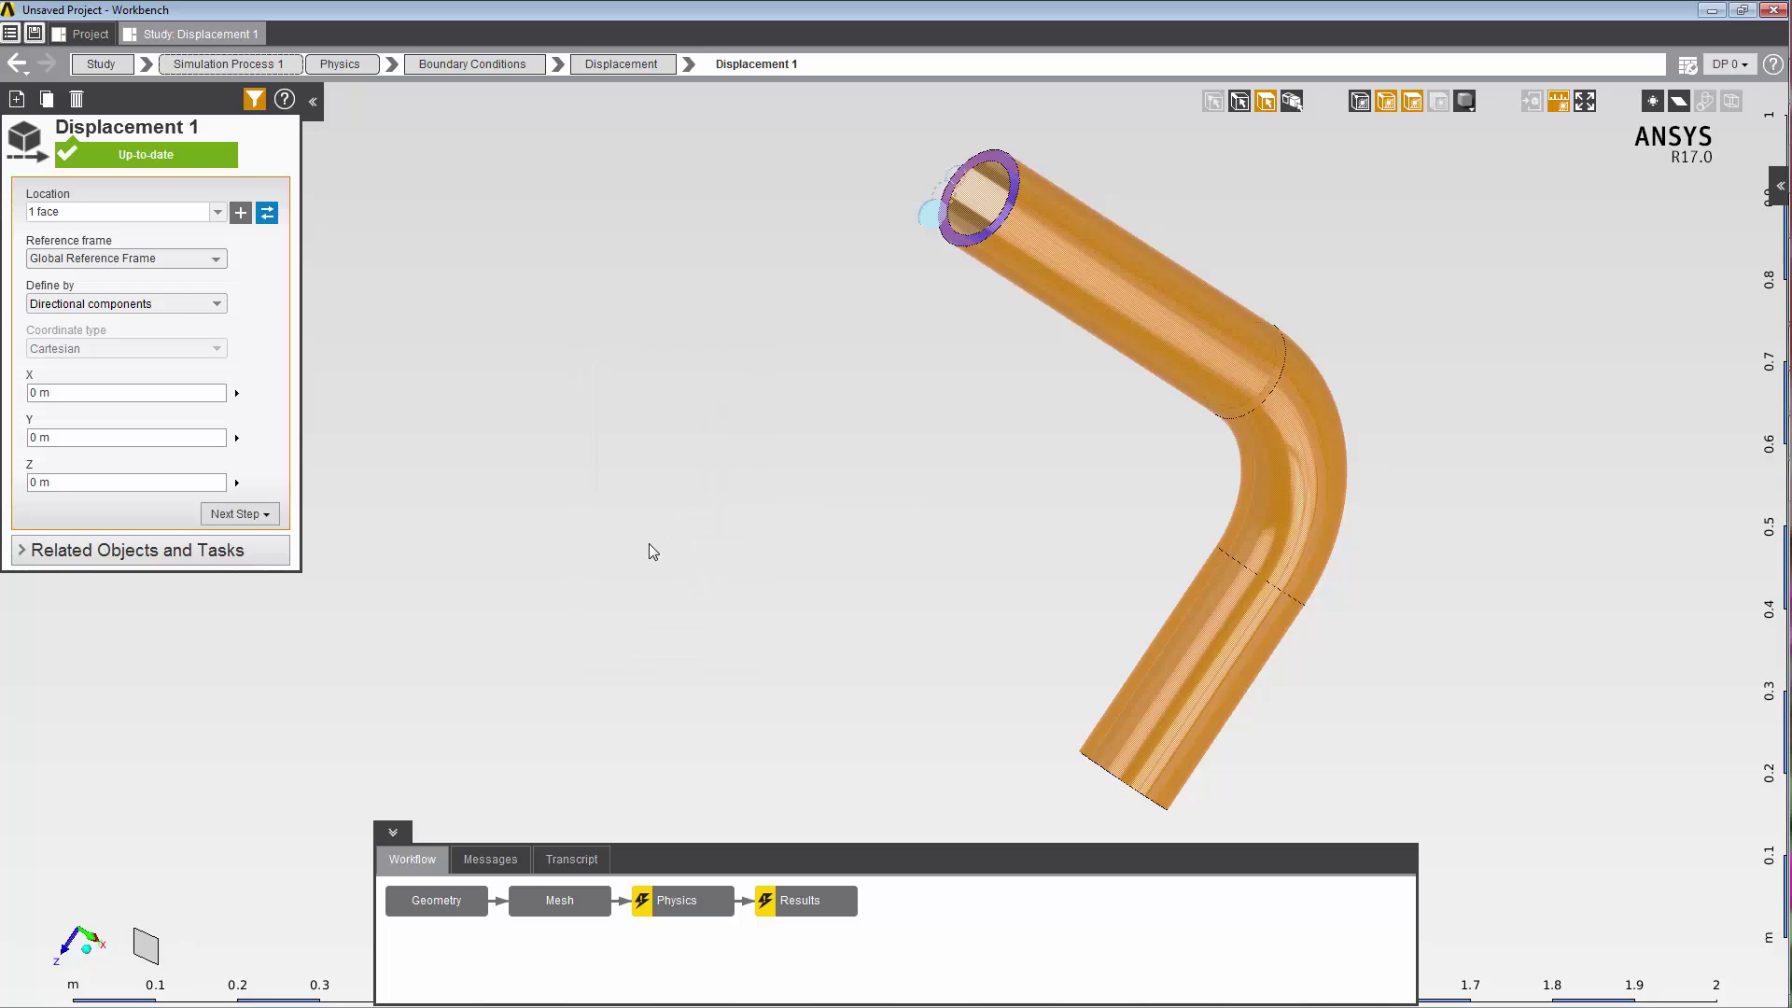
- Add a Pressure boundary condition to the inner faces of the three pipe bodies
click(1183, 304)
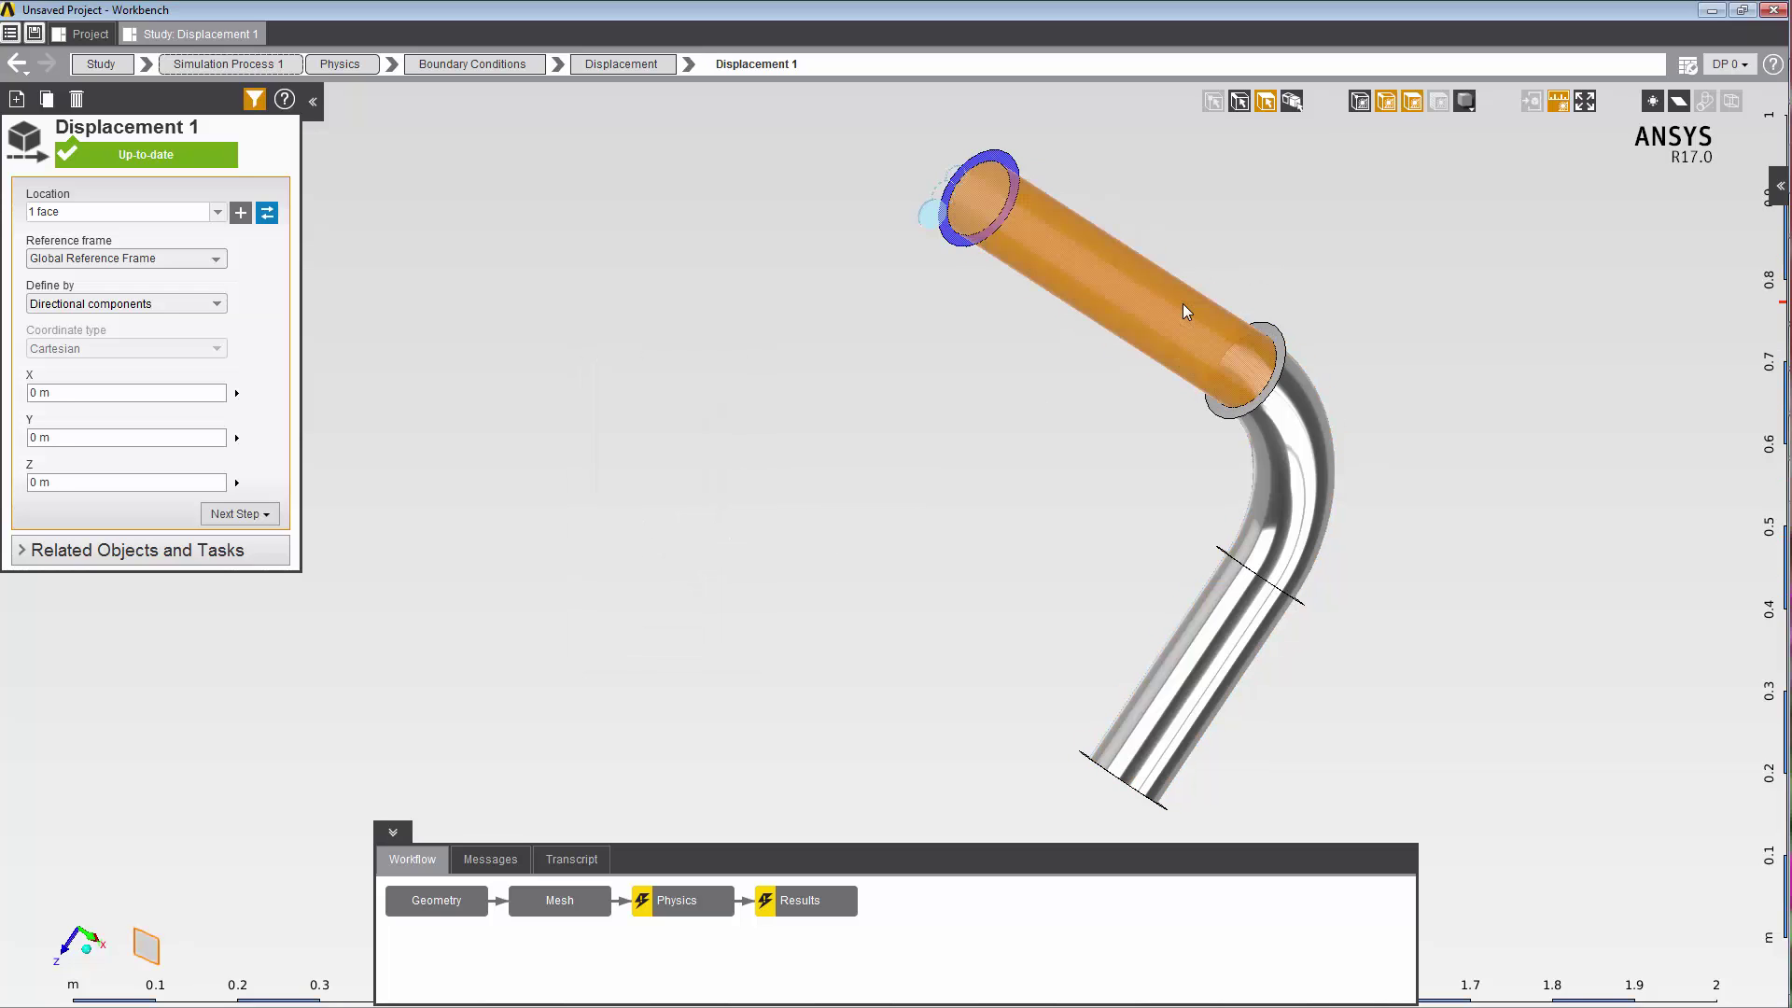
ctrl+click(1305, 439)
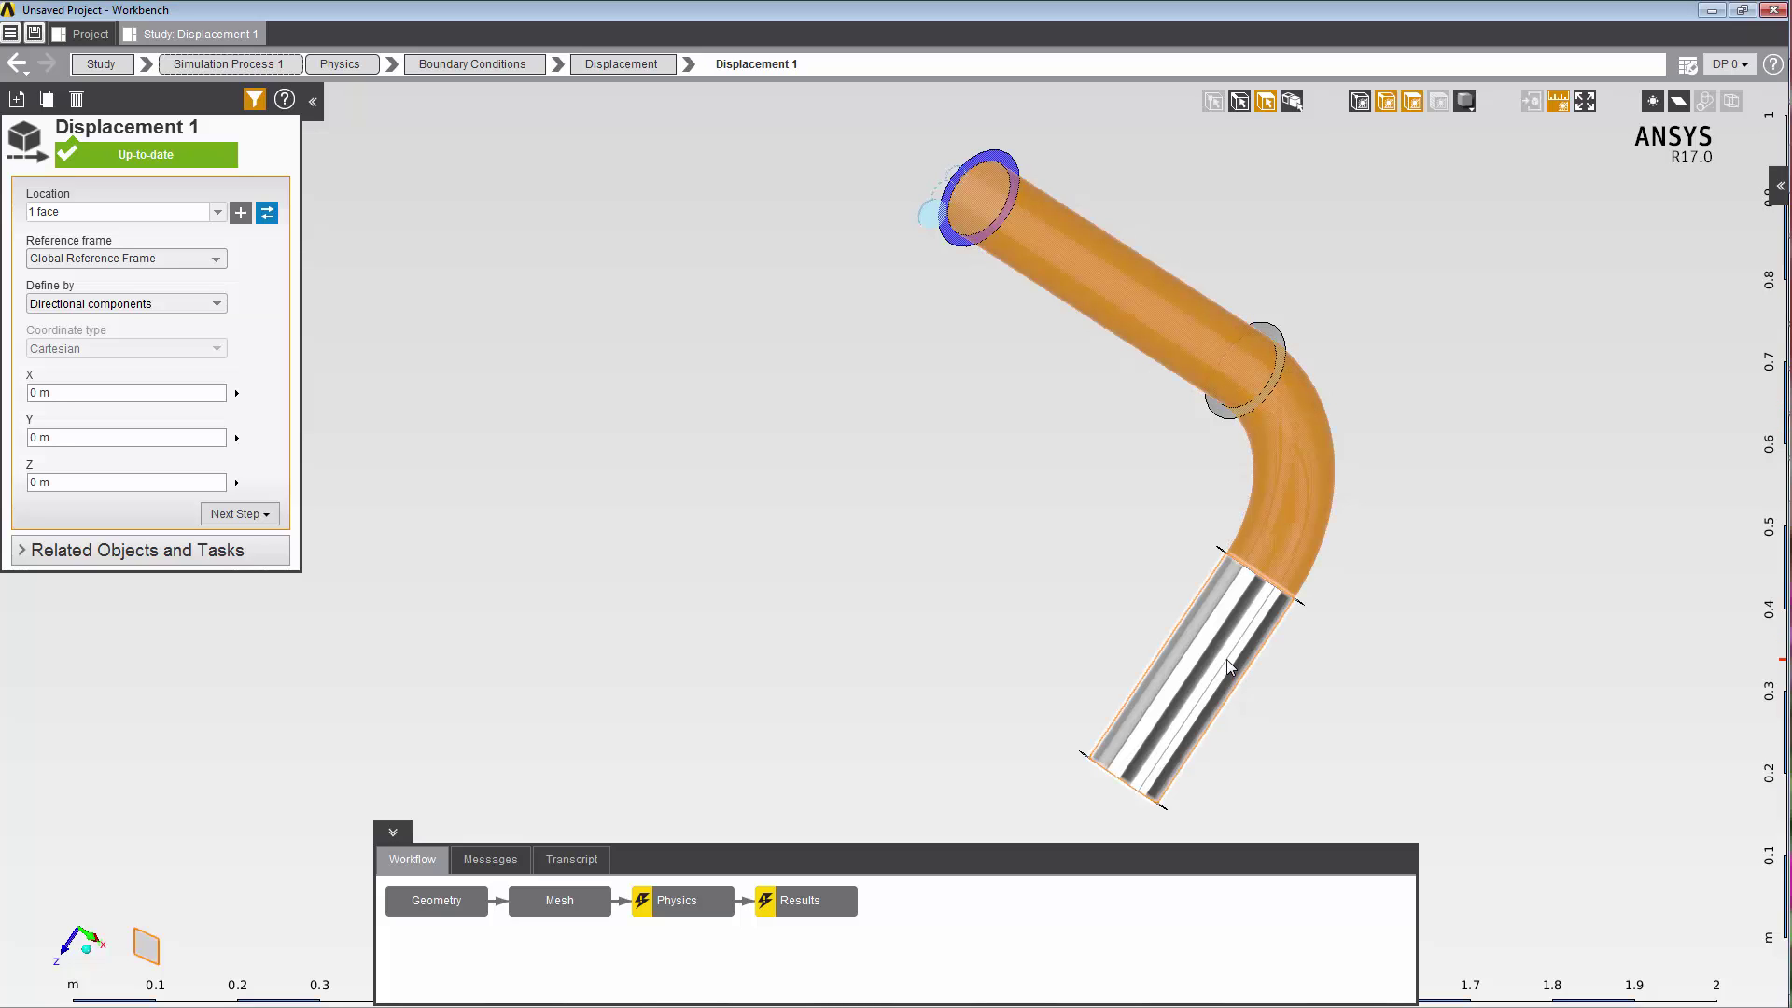
ctrl+click(1226, 659)
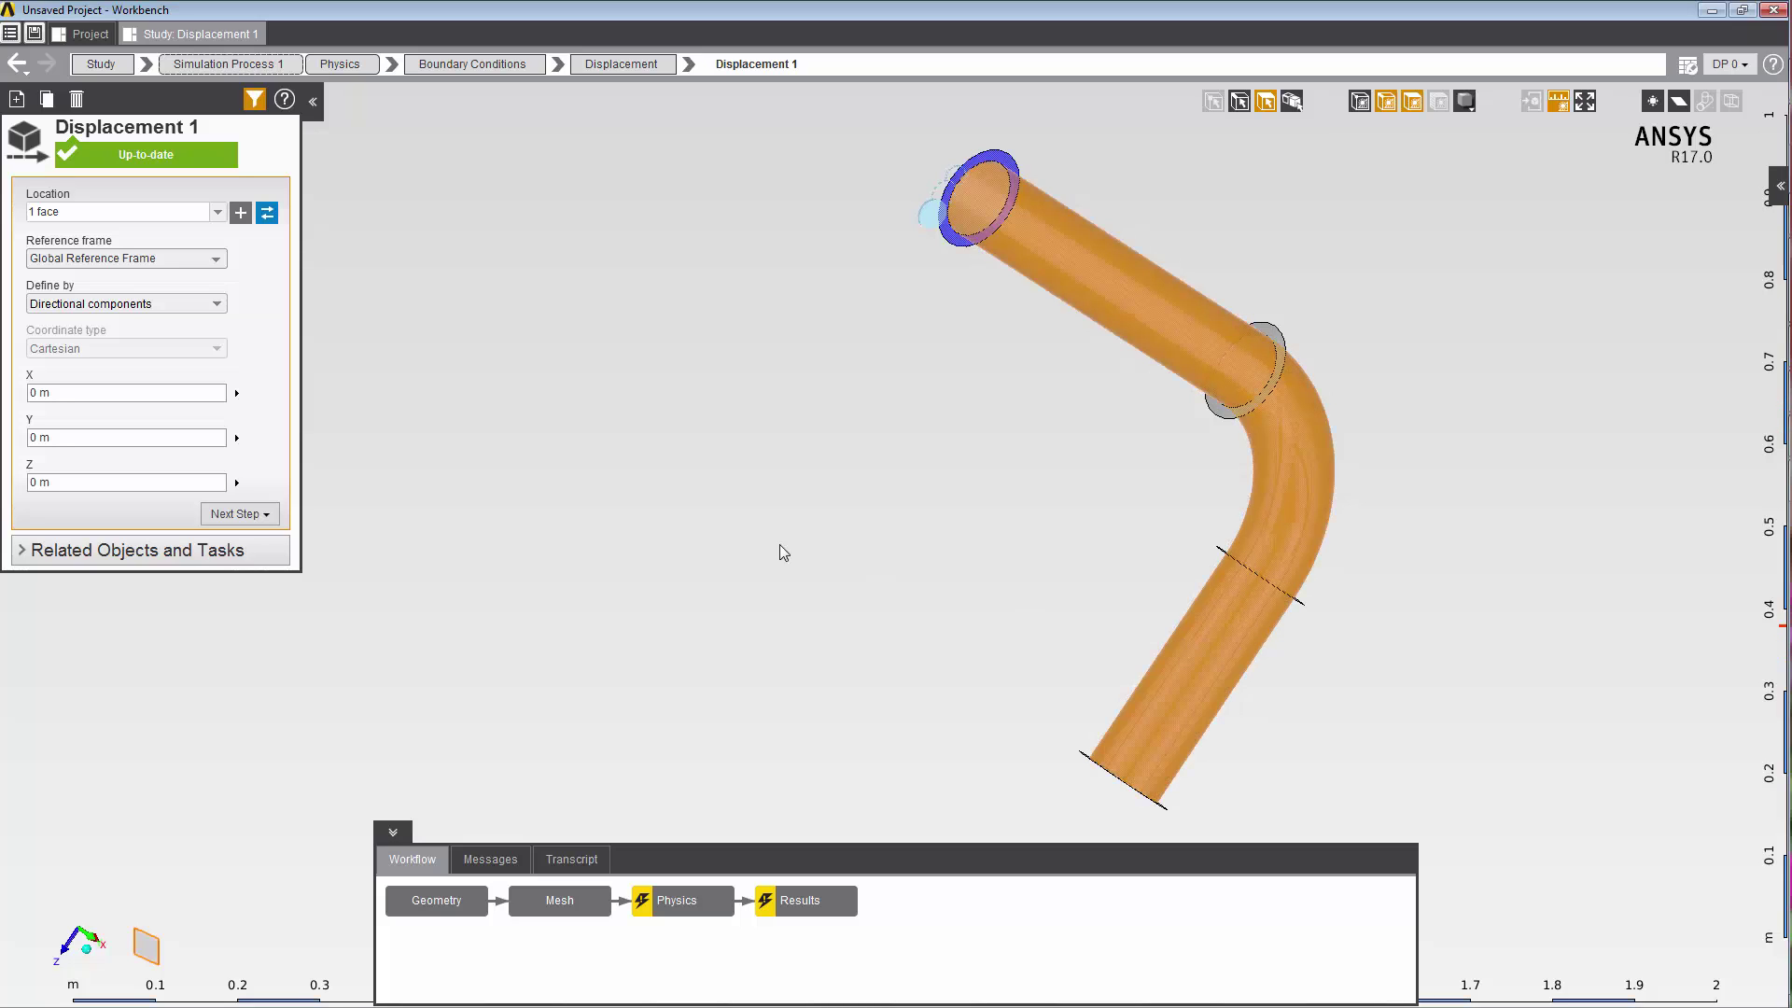
right_click(450, 300)
mouse_move(488, 352)
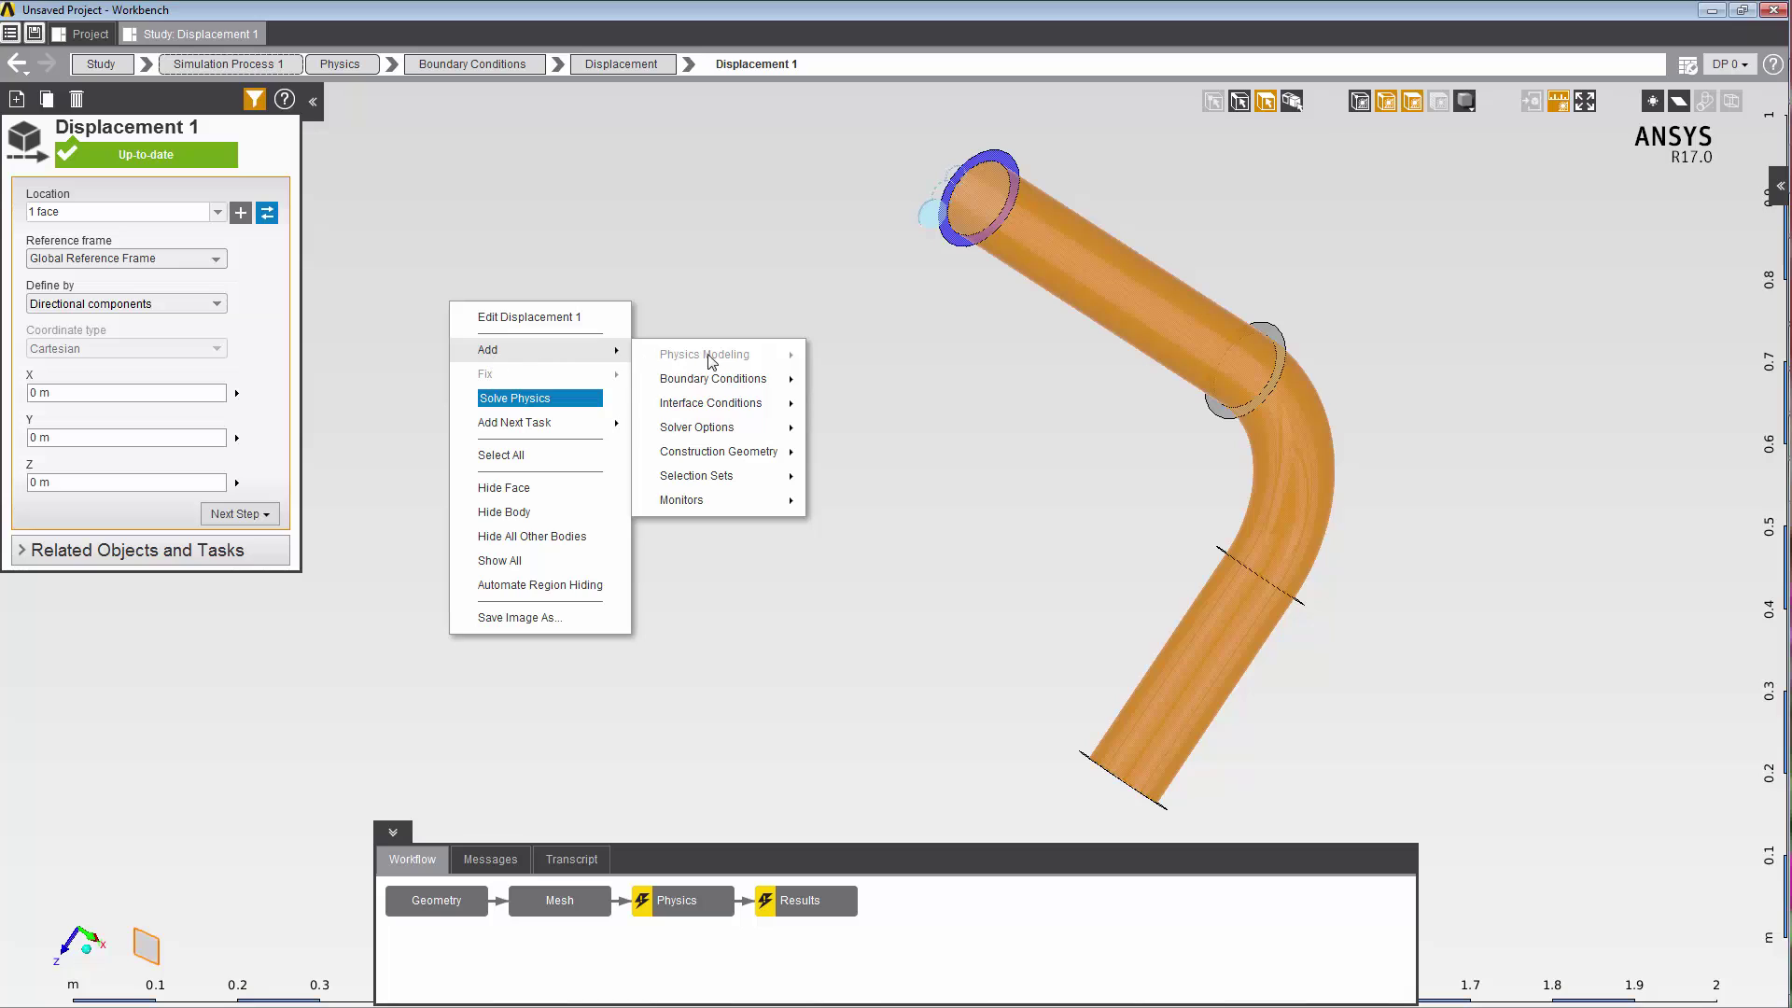
mouse_move(713, 380)
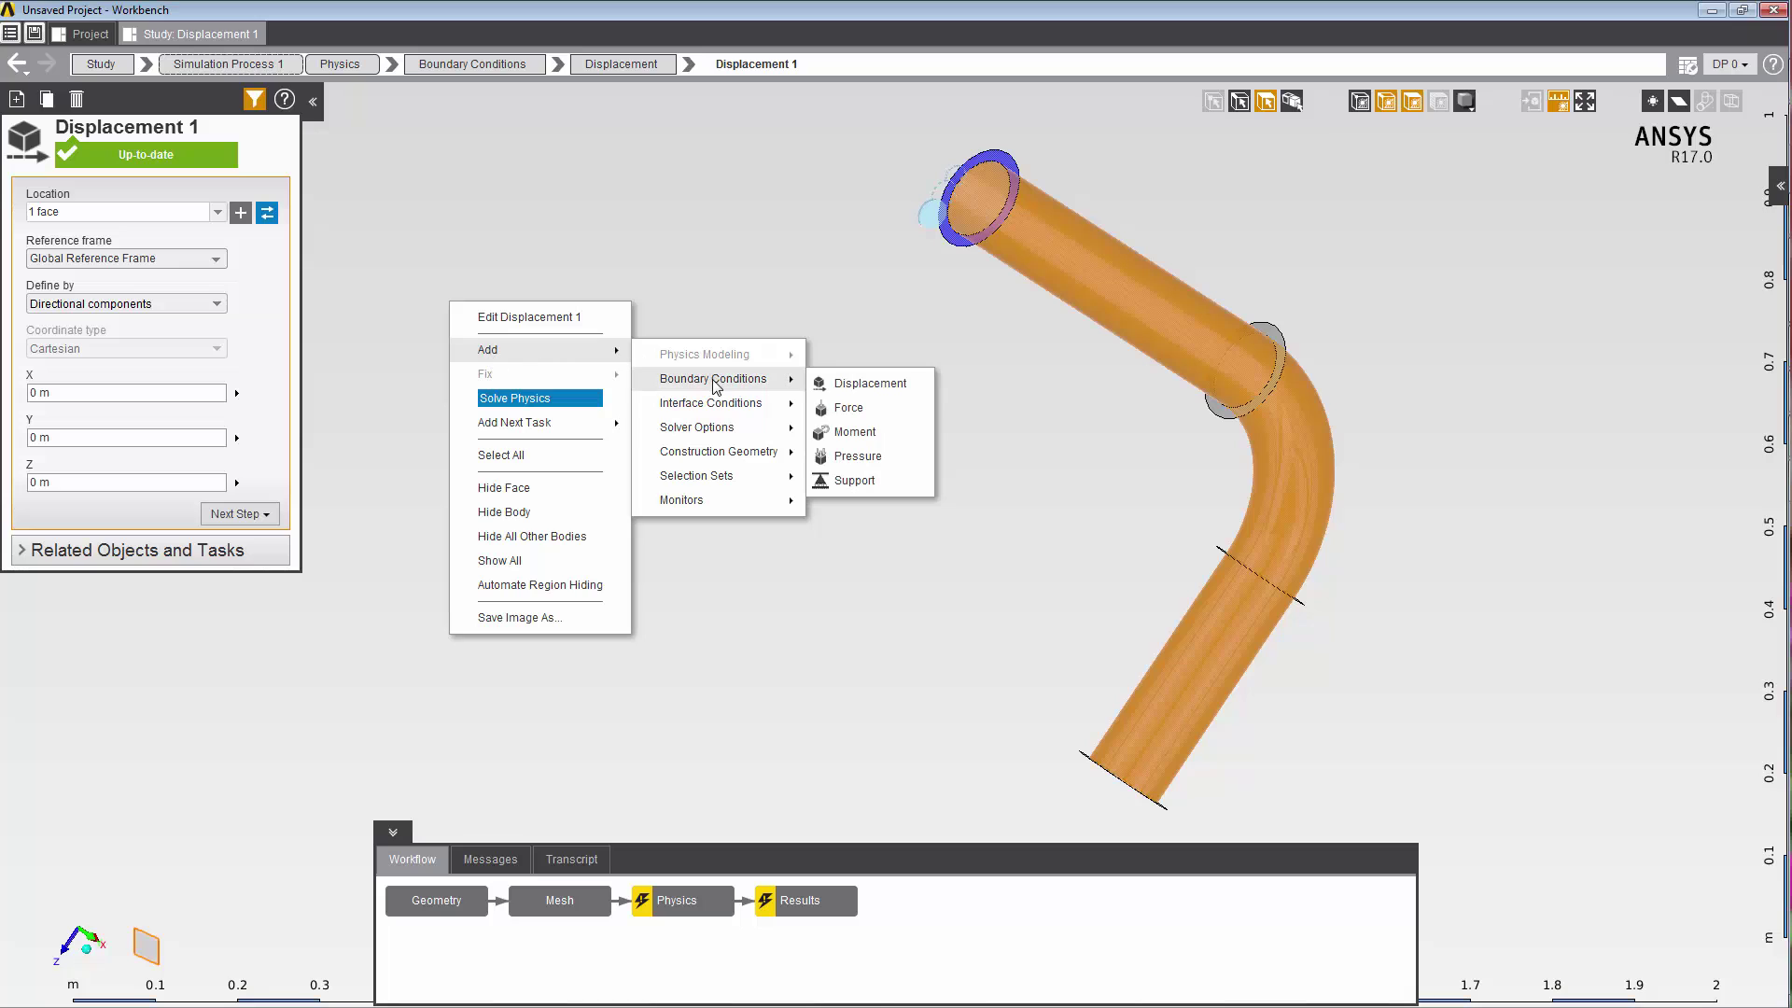
click(858, 457)
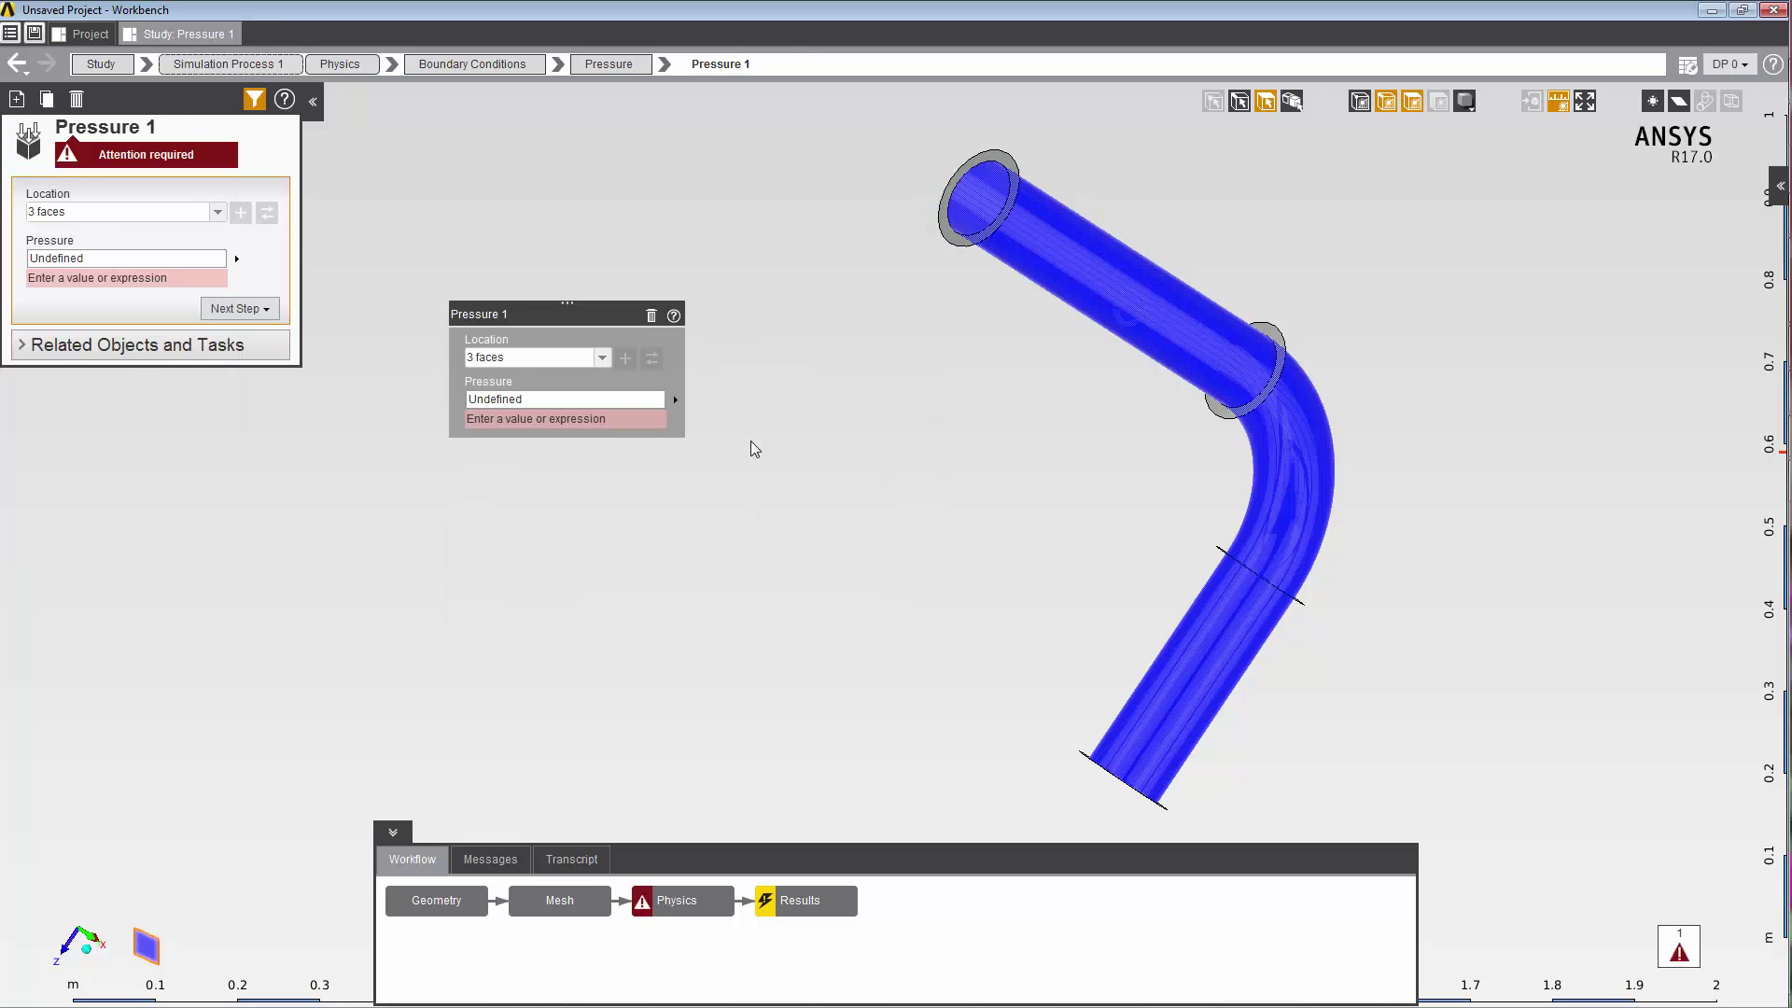
- Set the pressure on the inner pipe faces to 100 MPa
click(586, 399)
text(100 )
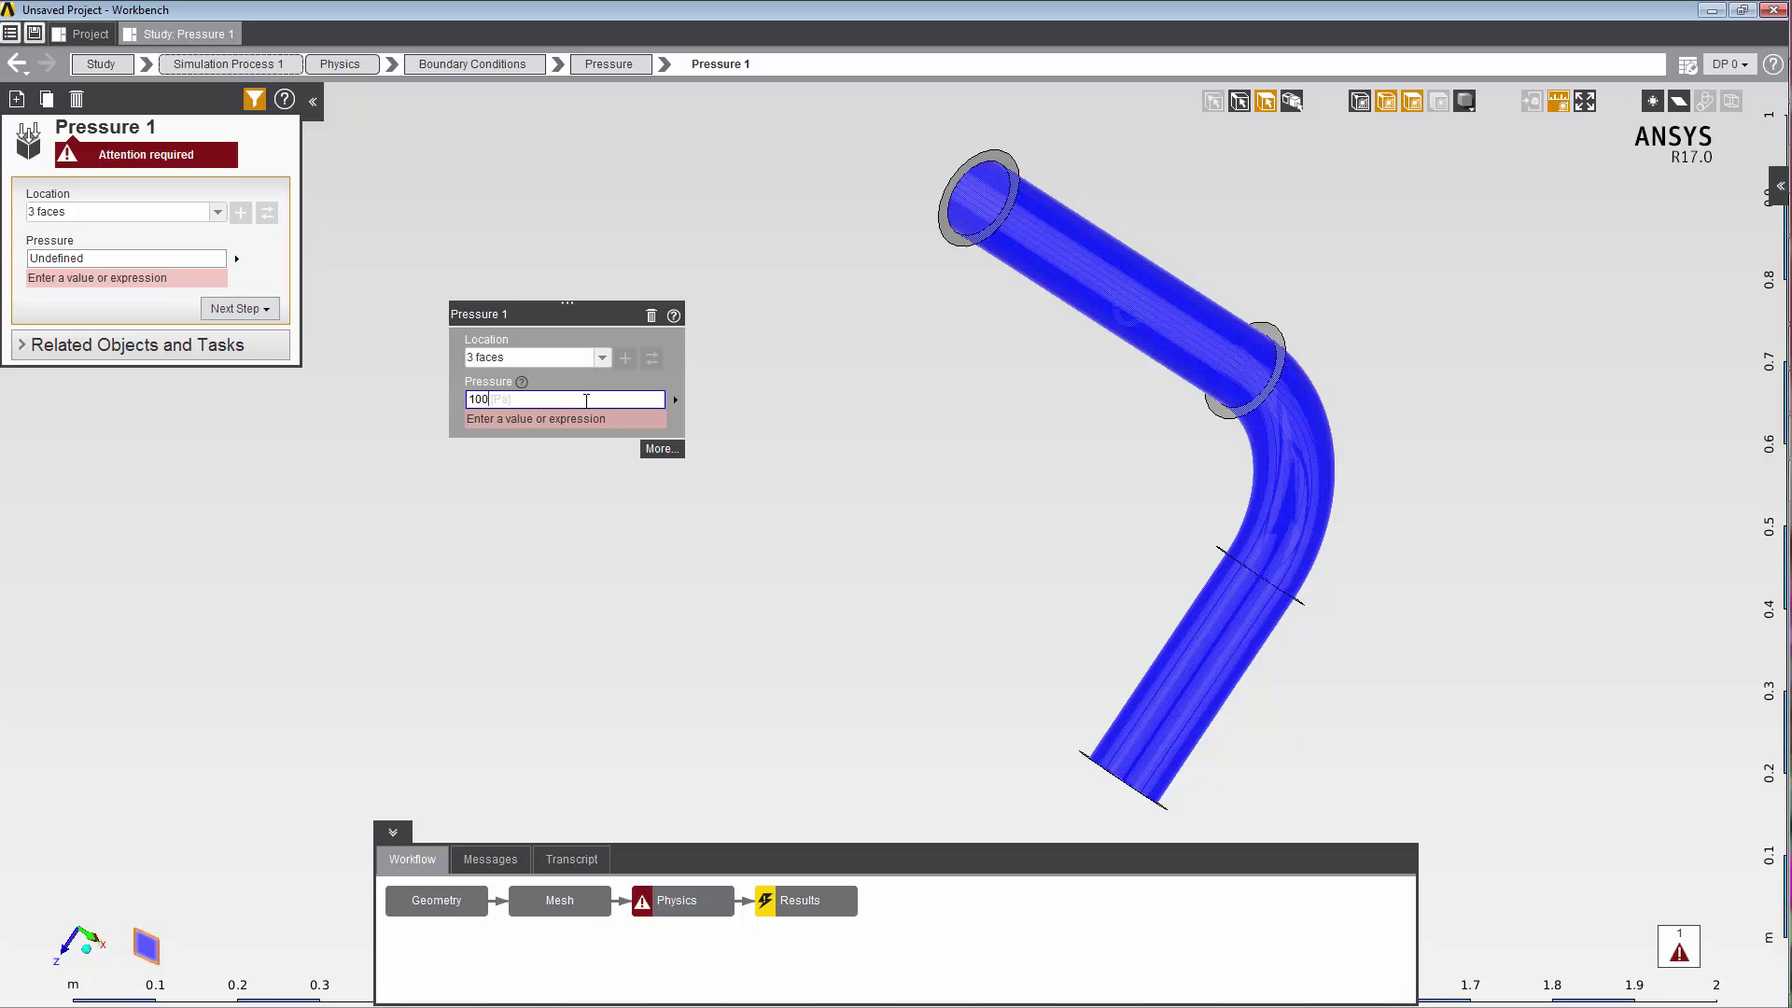
text([)
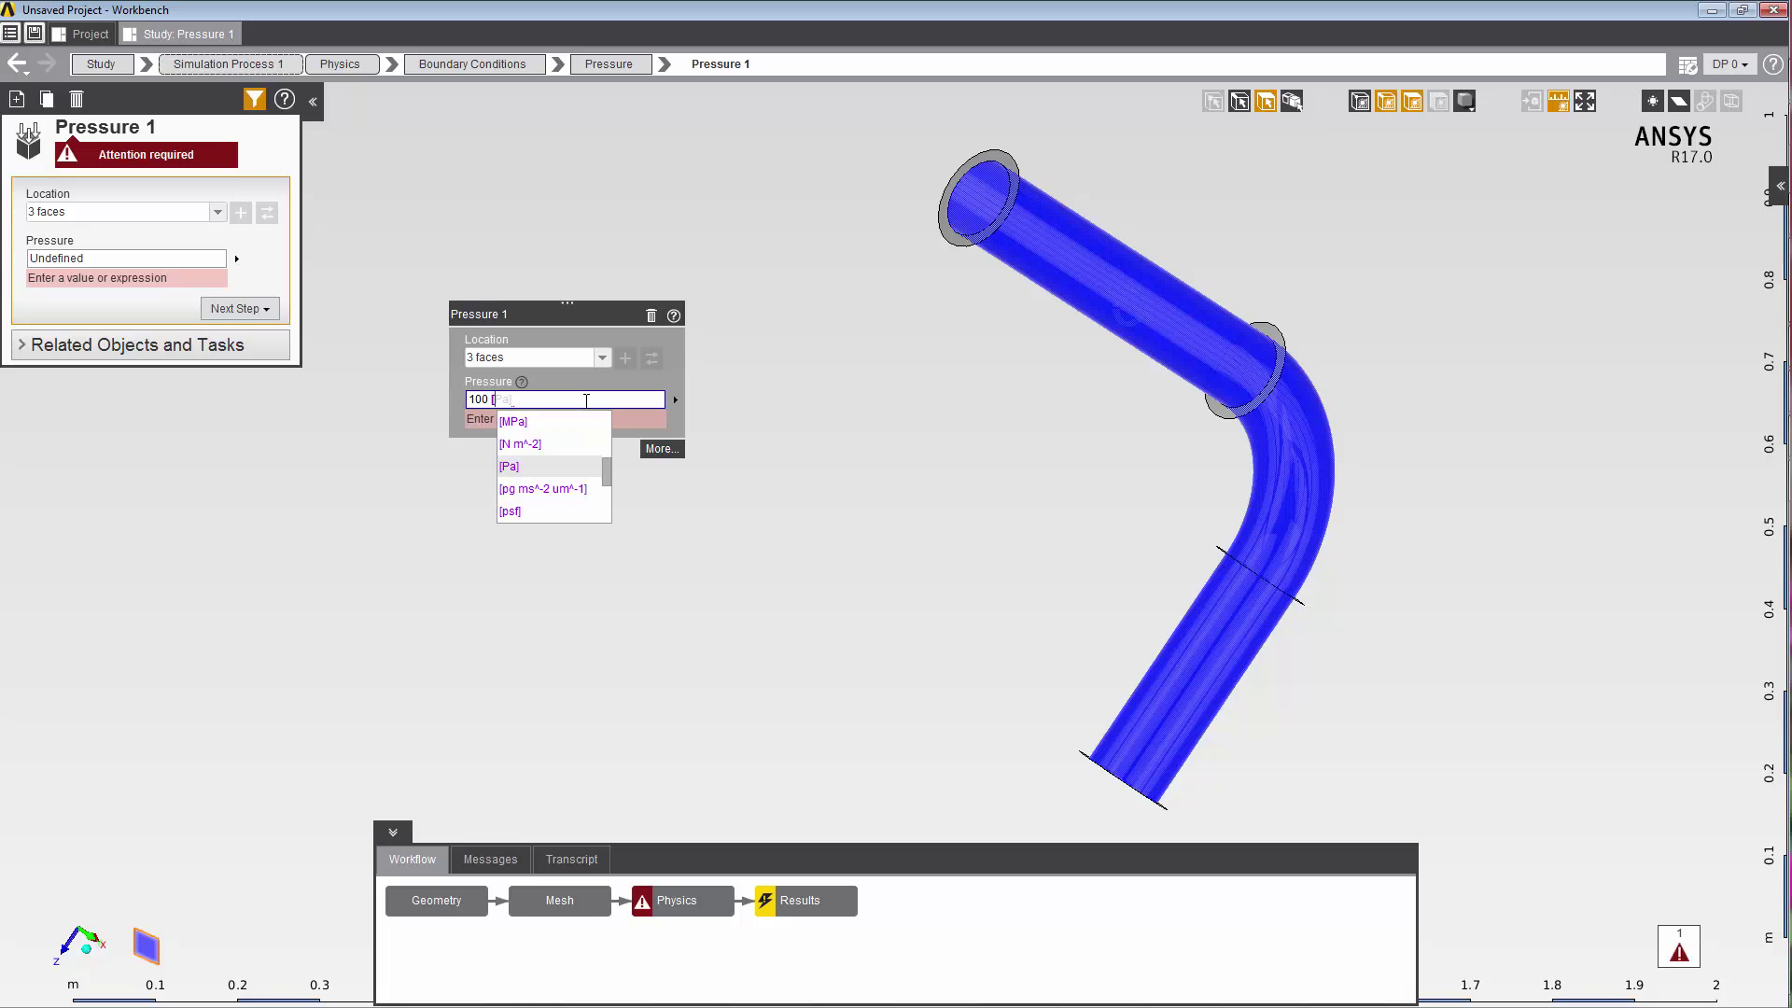
click(573, 420)
key(Return)
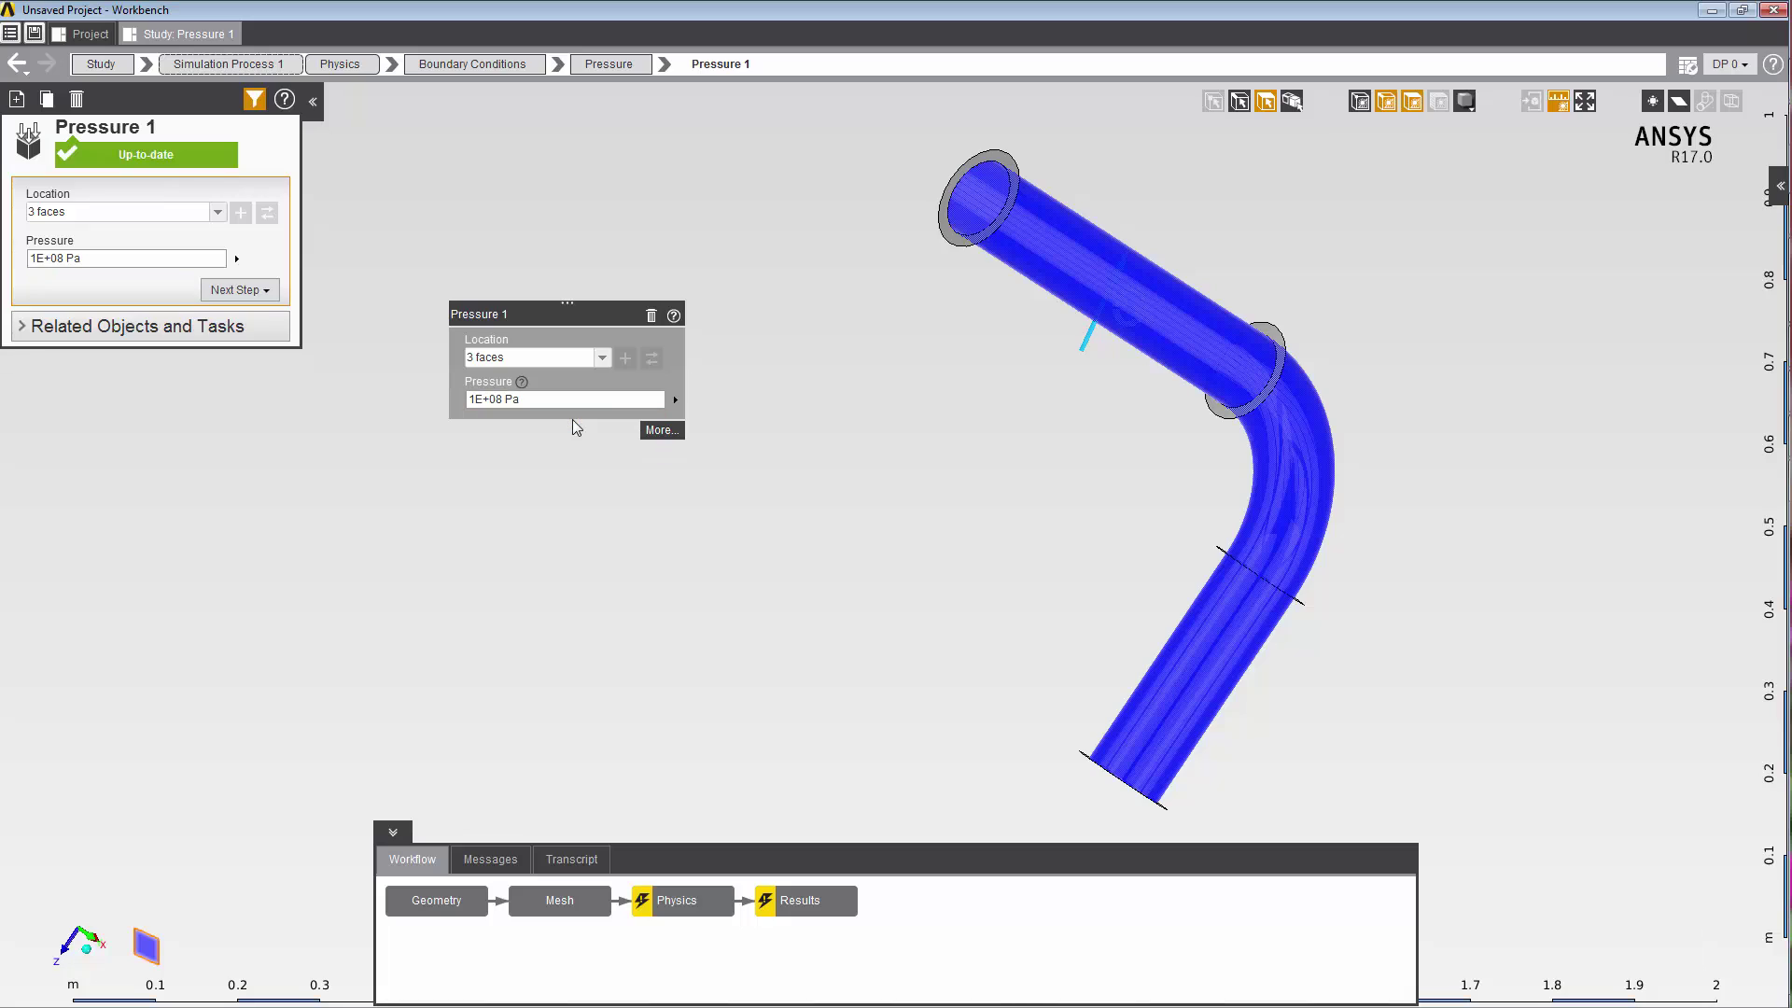
click(115, 260)
- Show all hidden pipe faces again and solve the physics
click(340, 64)
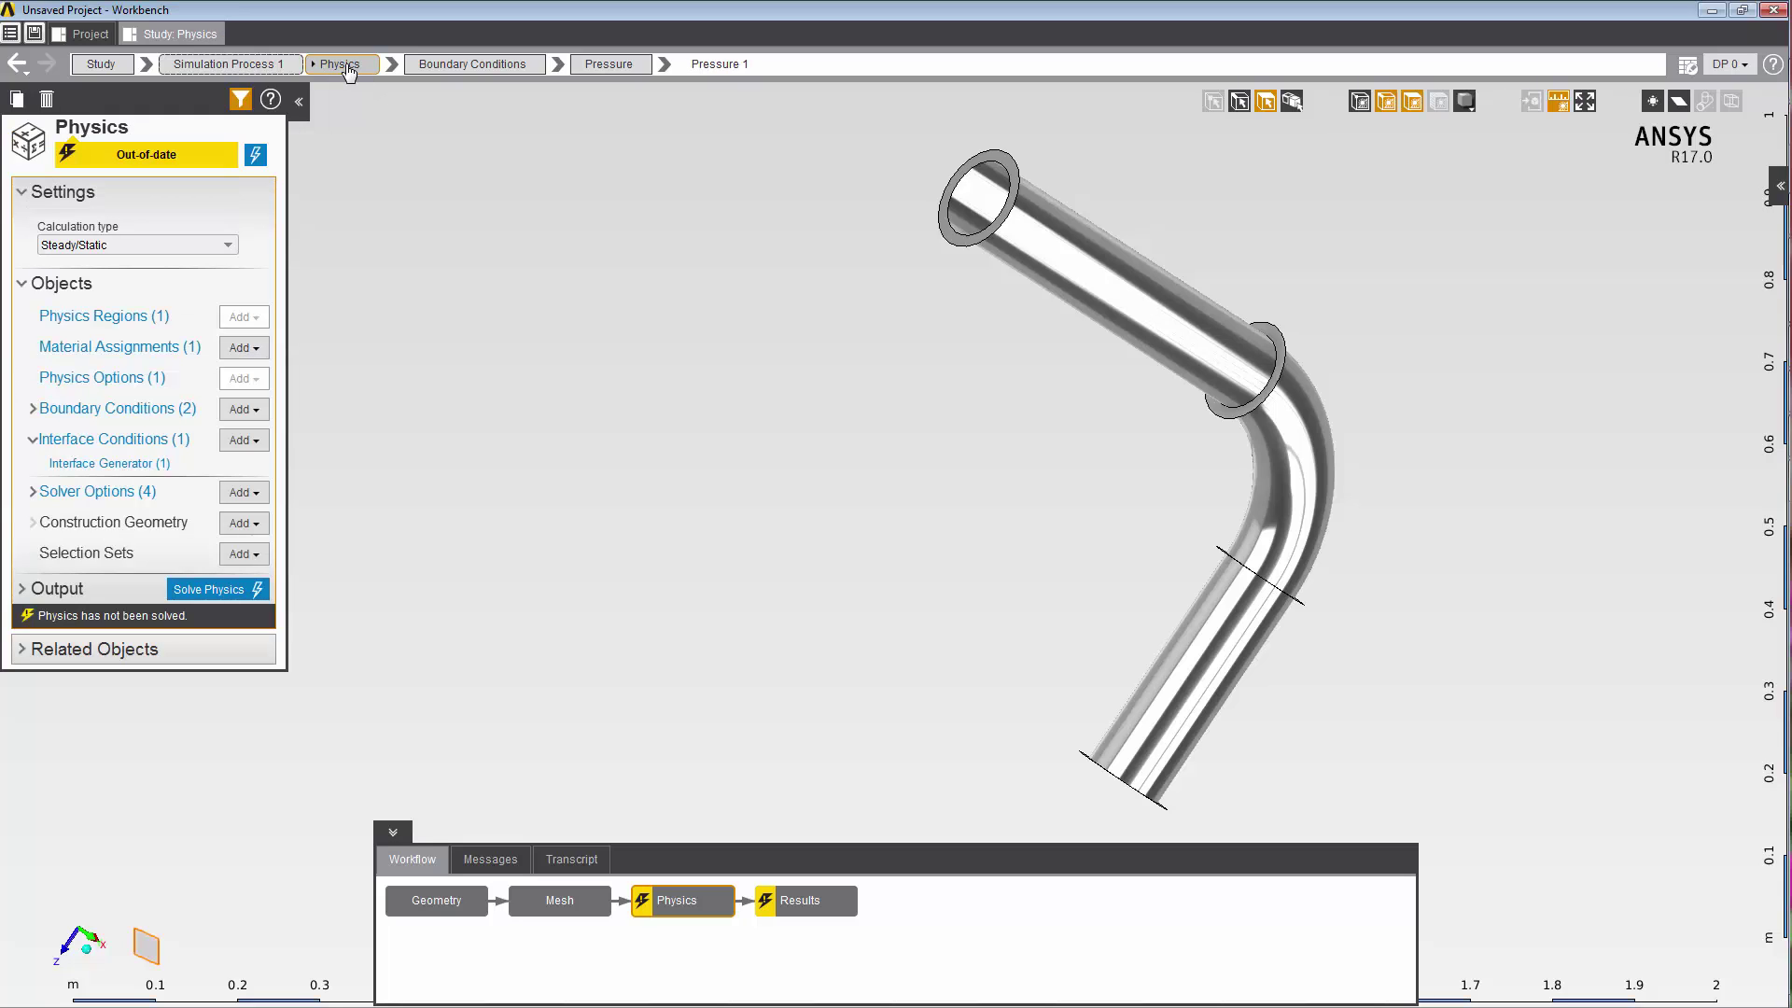
right_click(394, 376)
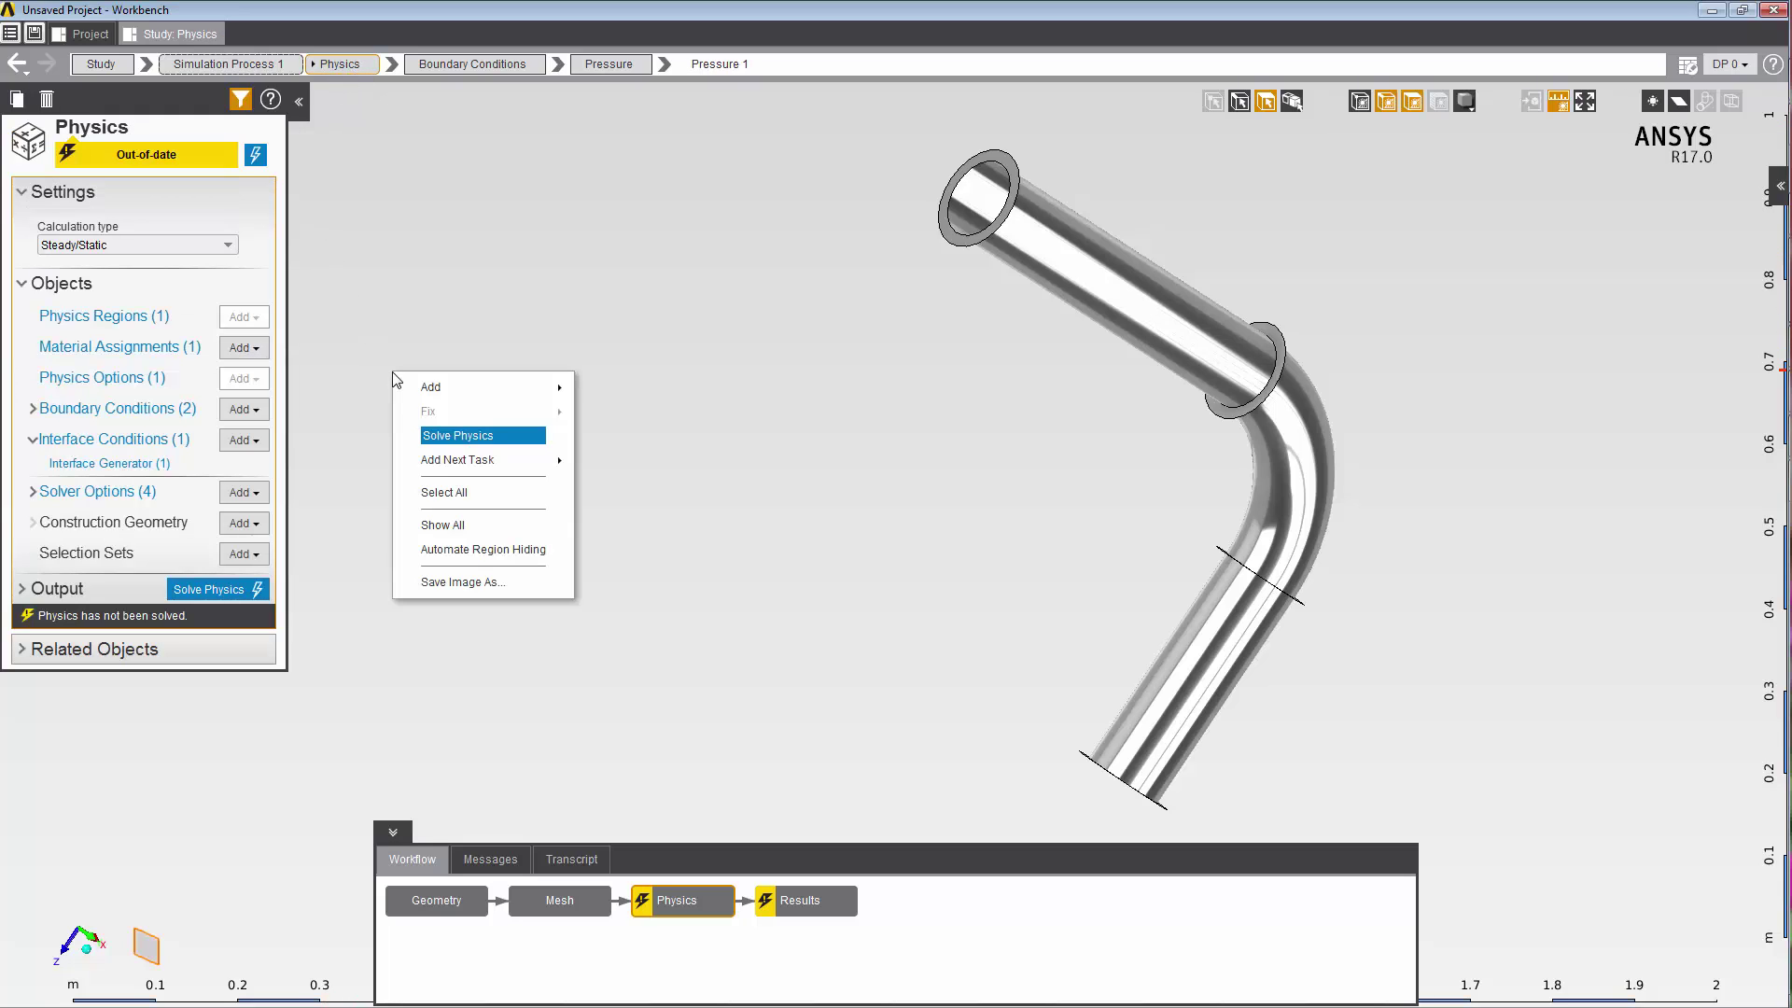
click(442, 525)
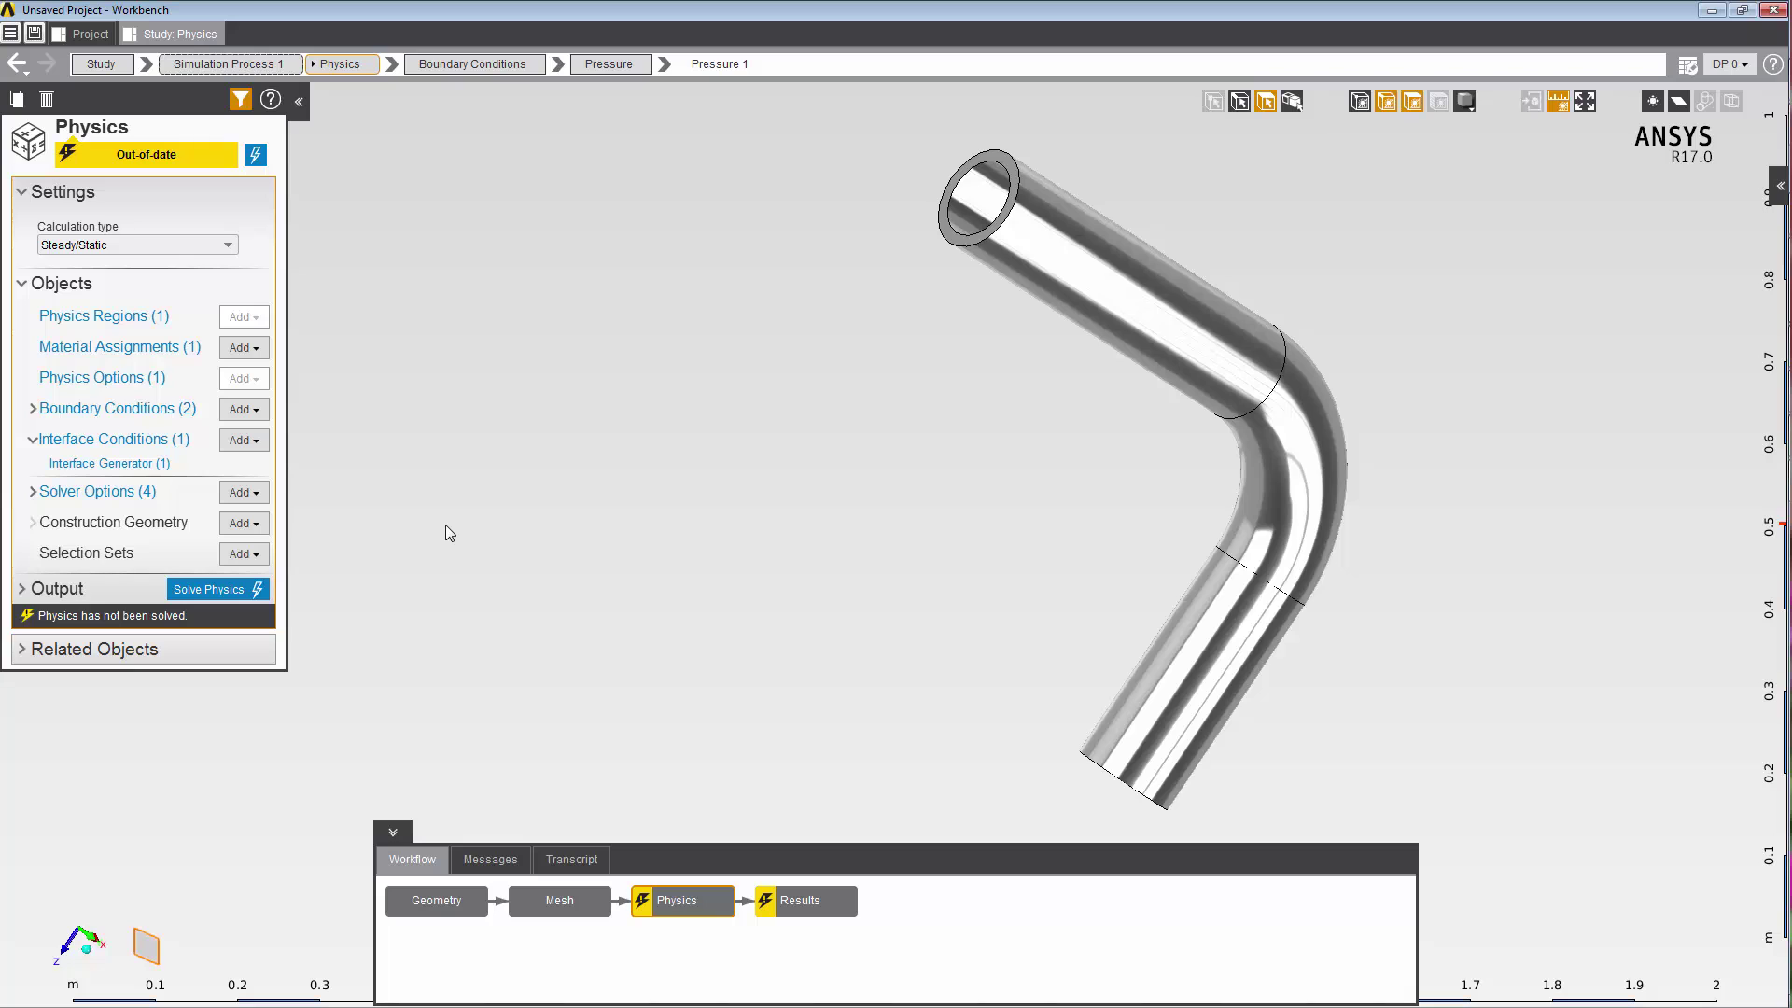
click(215, 589)
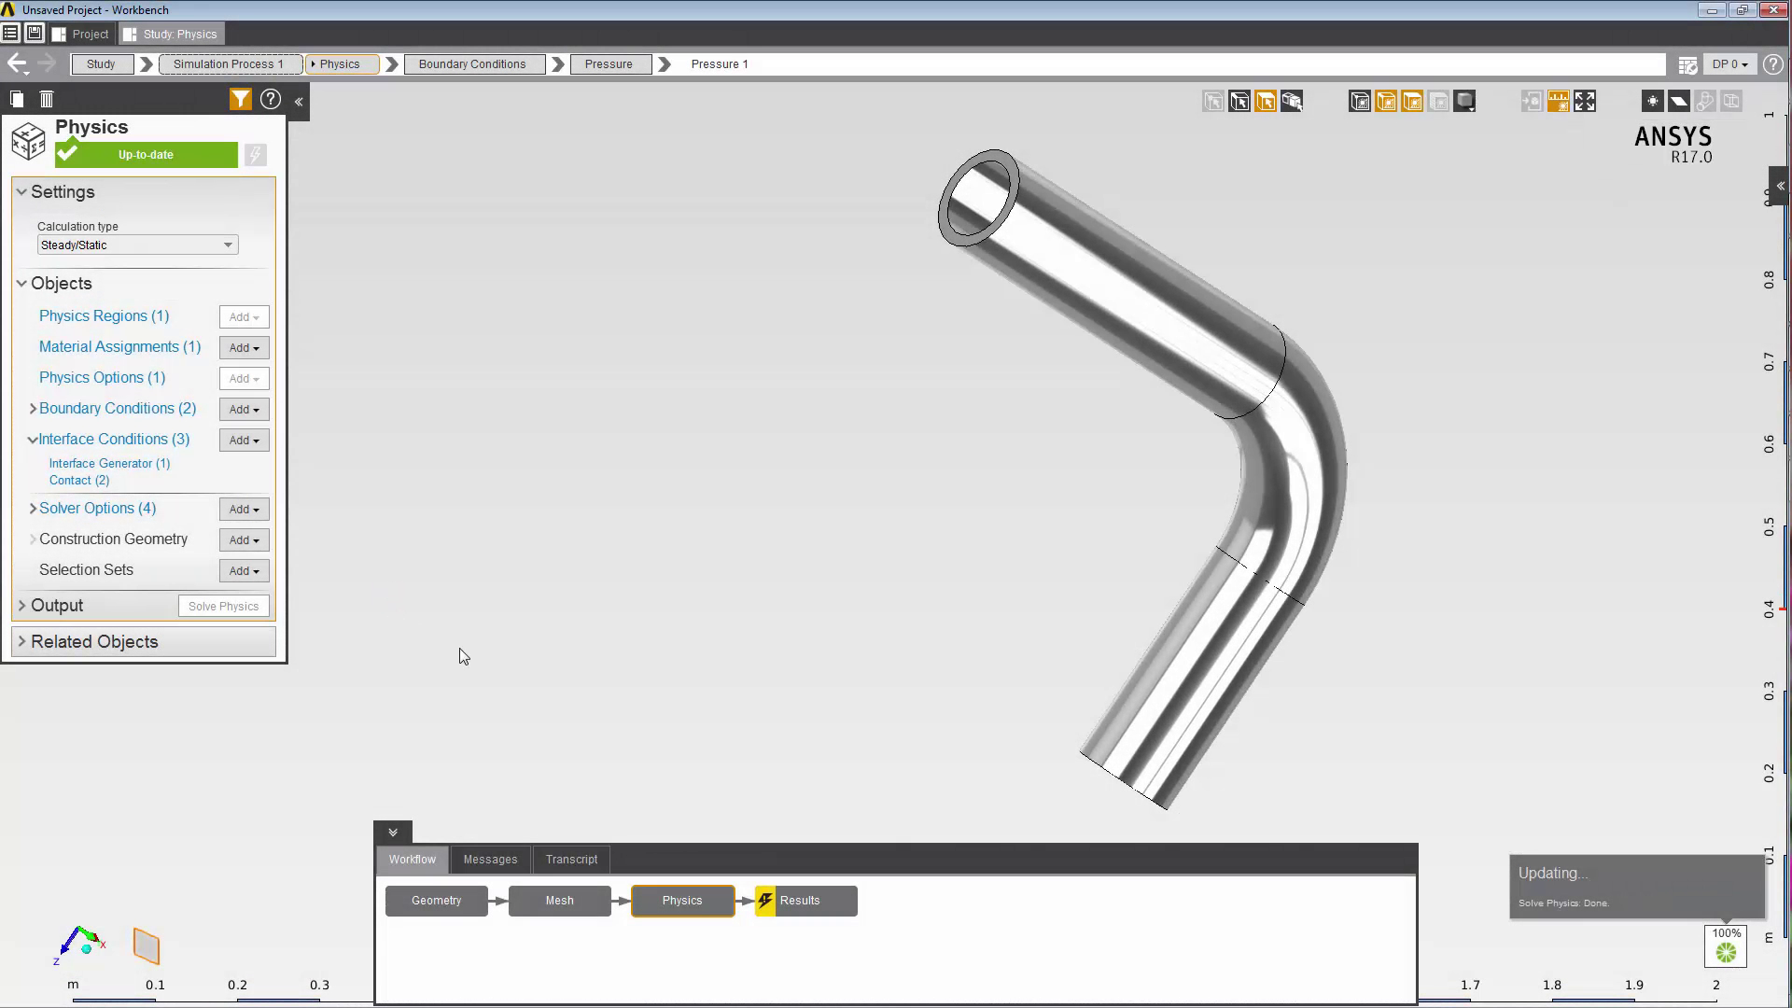
- Evaluate the results and open the list of contour results
click(792, 900)
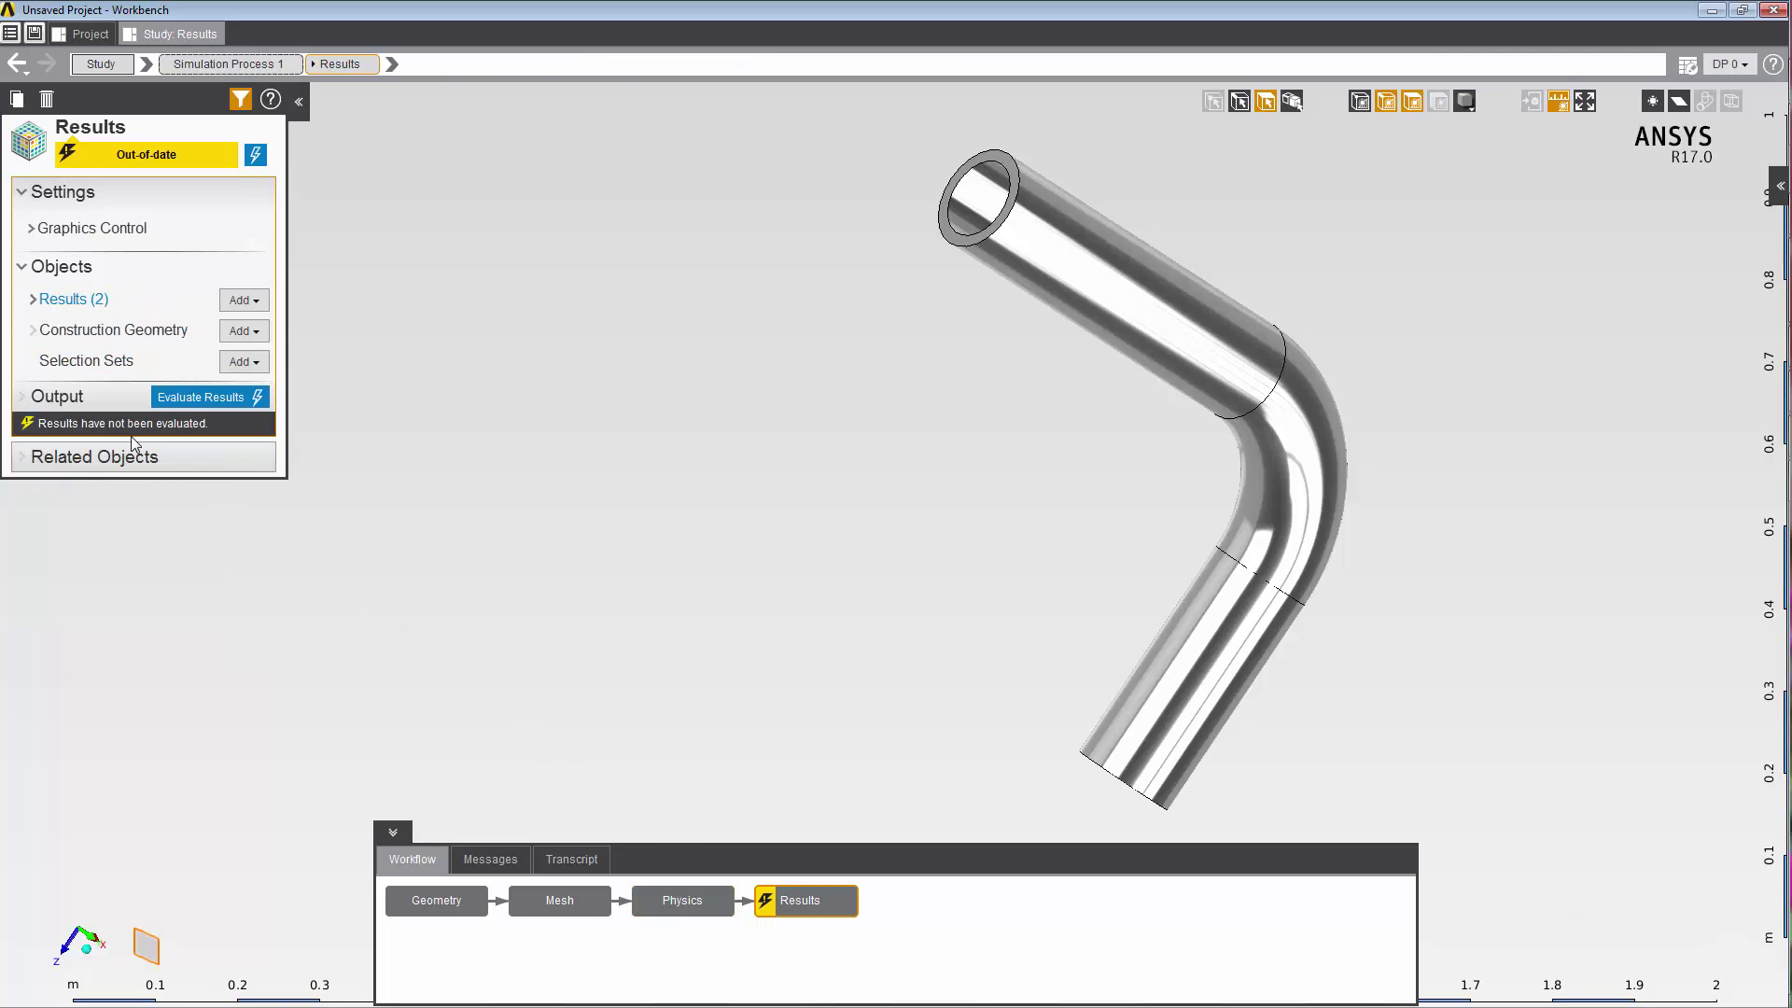
click(189, 397)
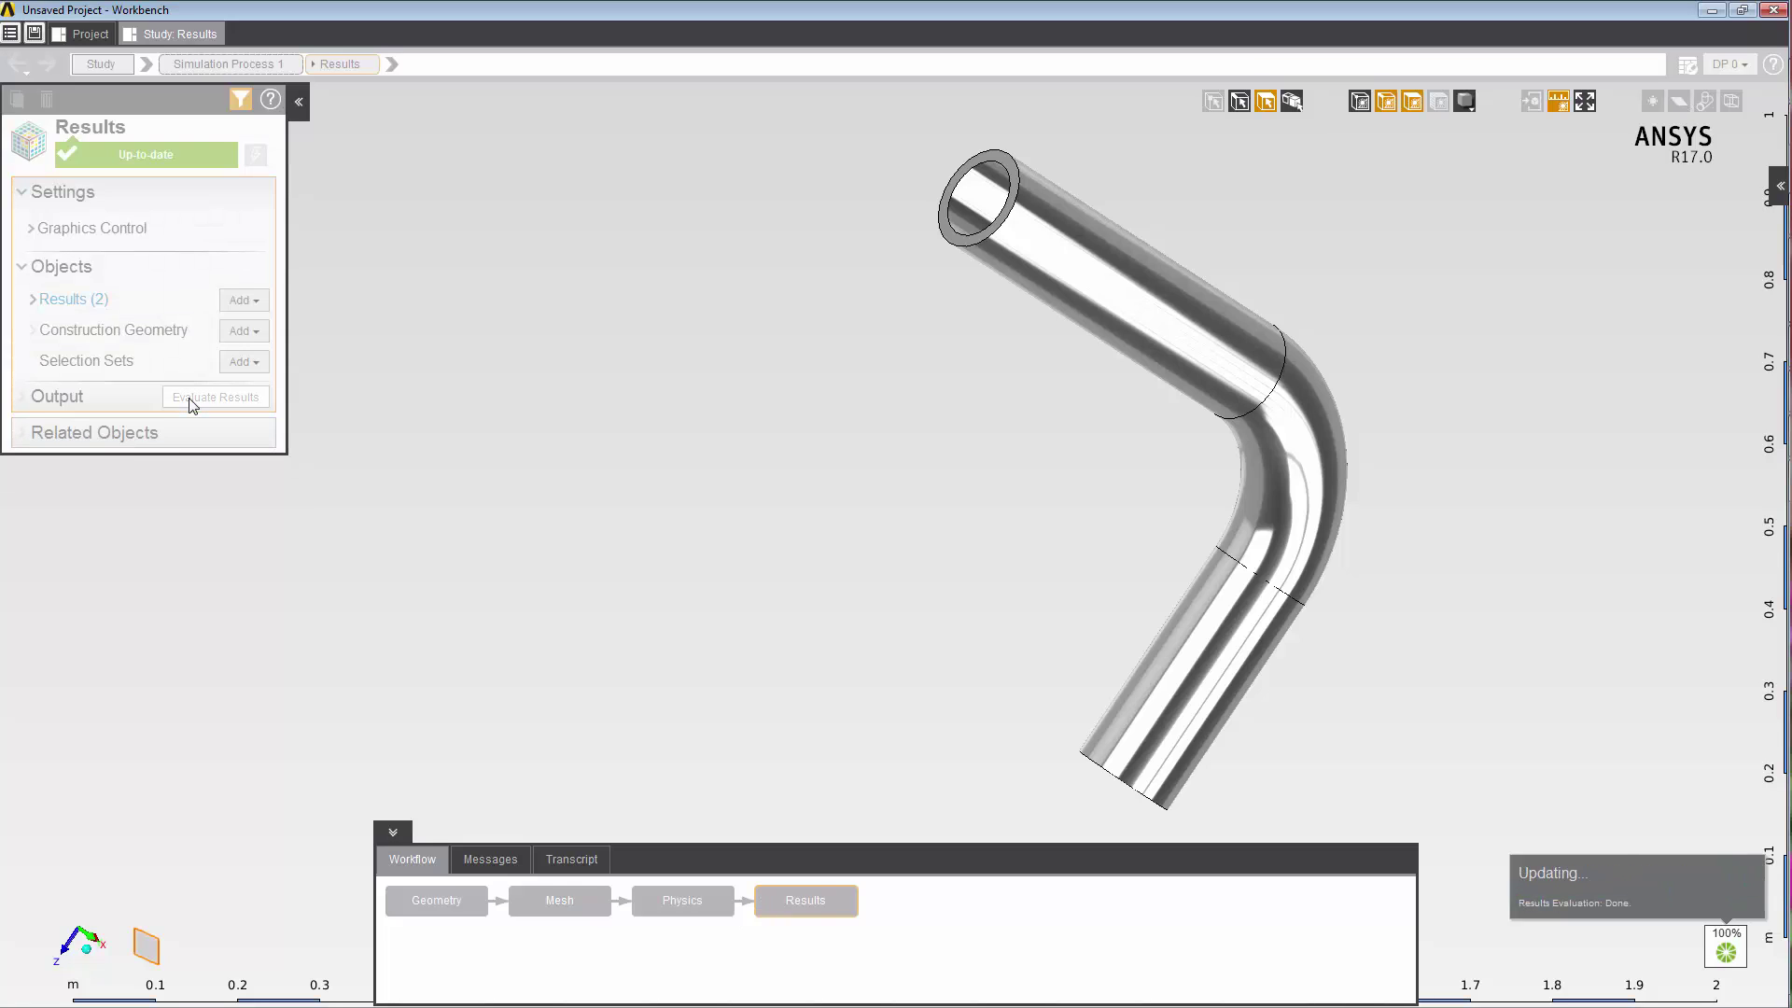
click(33, 299)
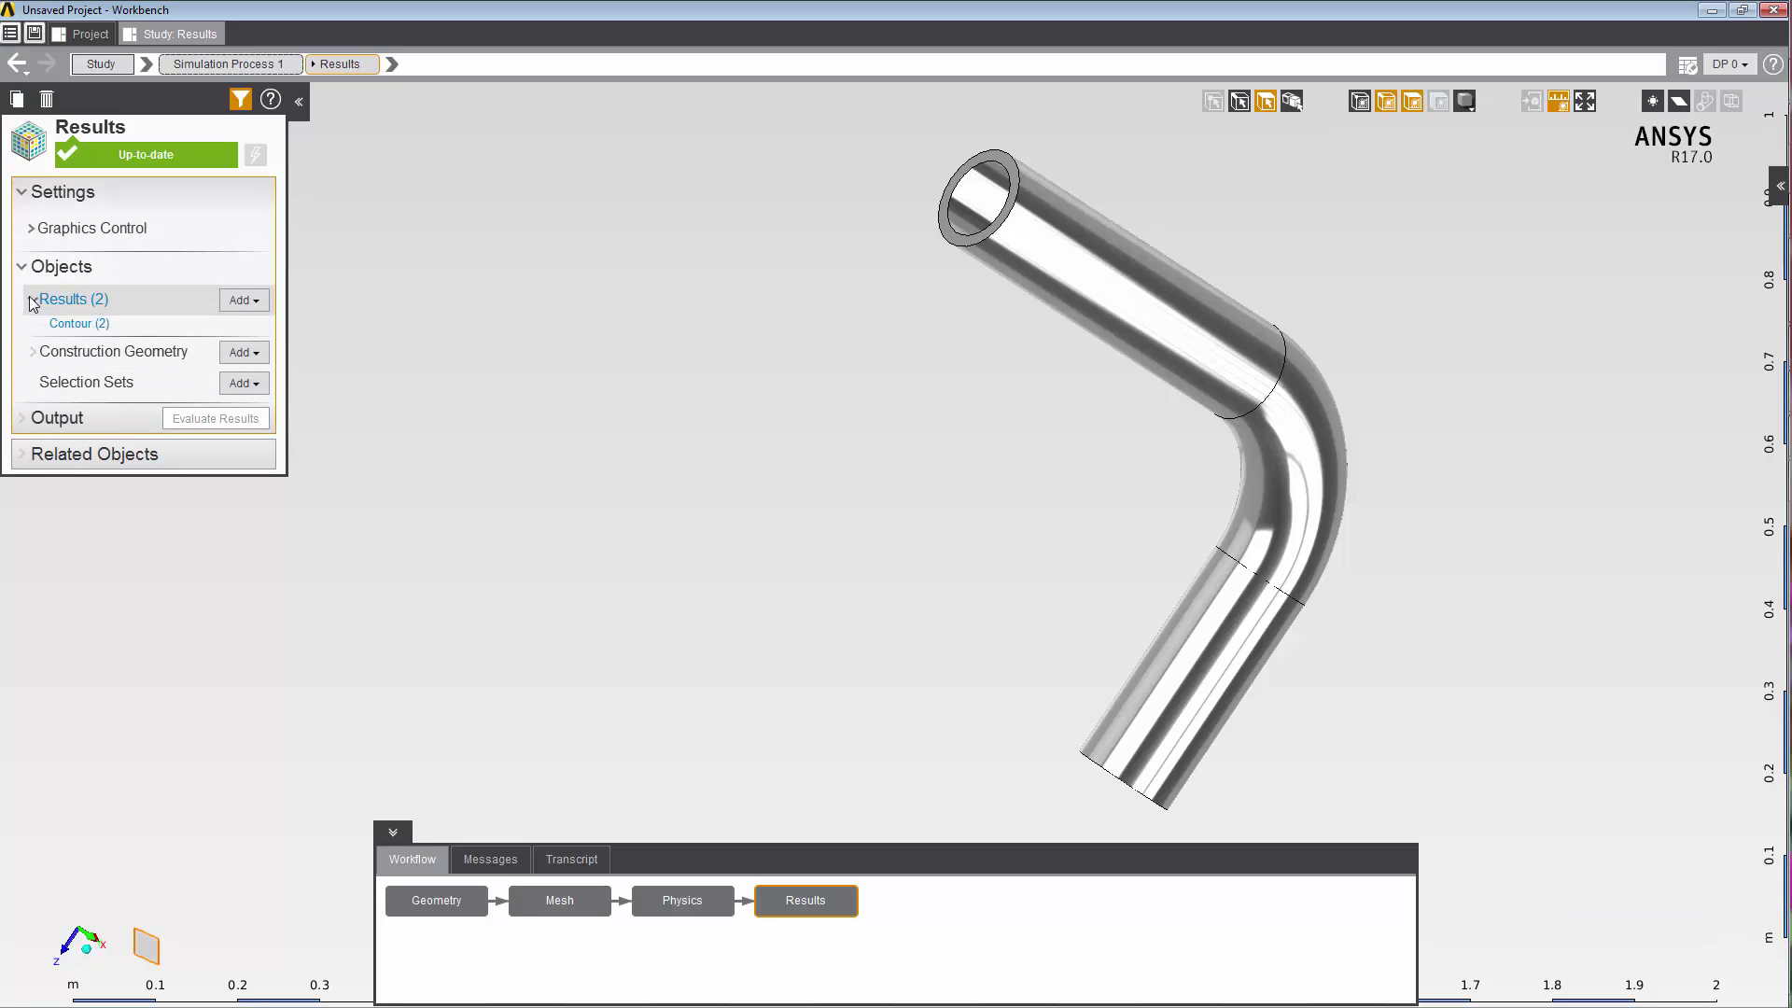
click(70, 324)
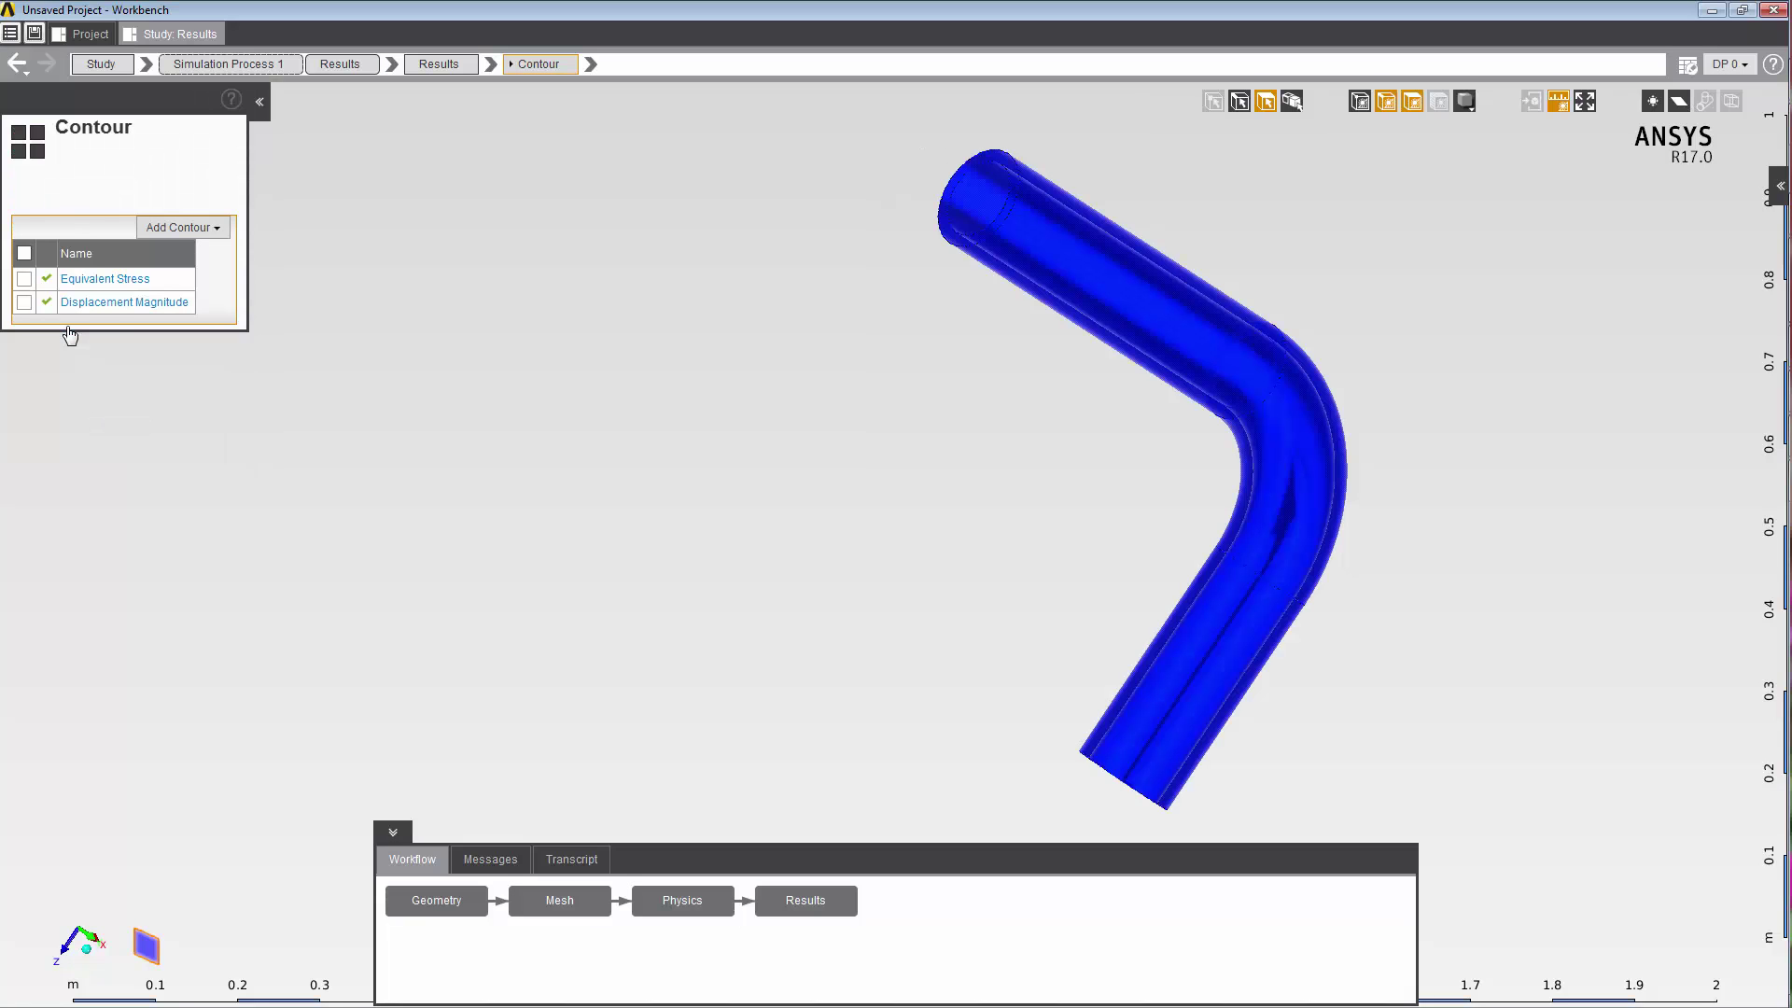
- View the Displacement Magnitude contour on the pipe and animate the Equivalent Stress contour
click(118, 304)
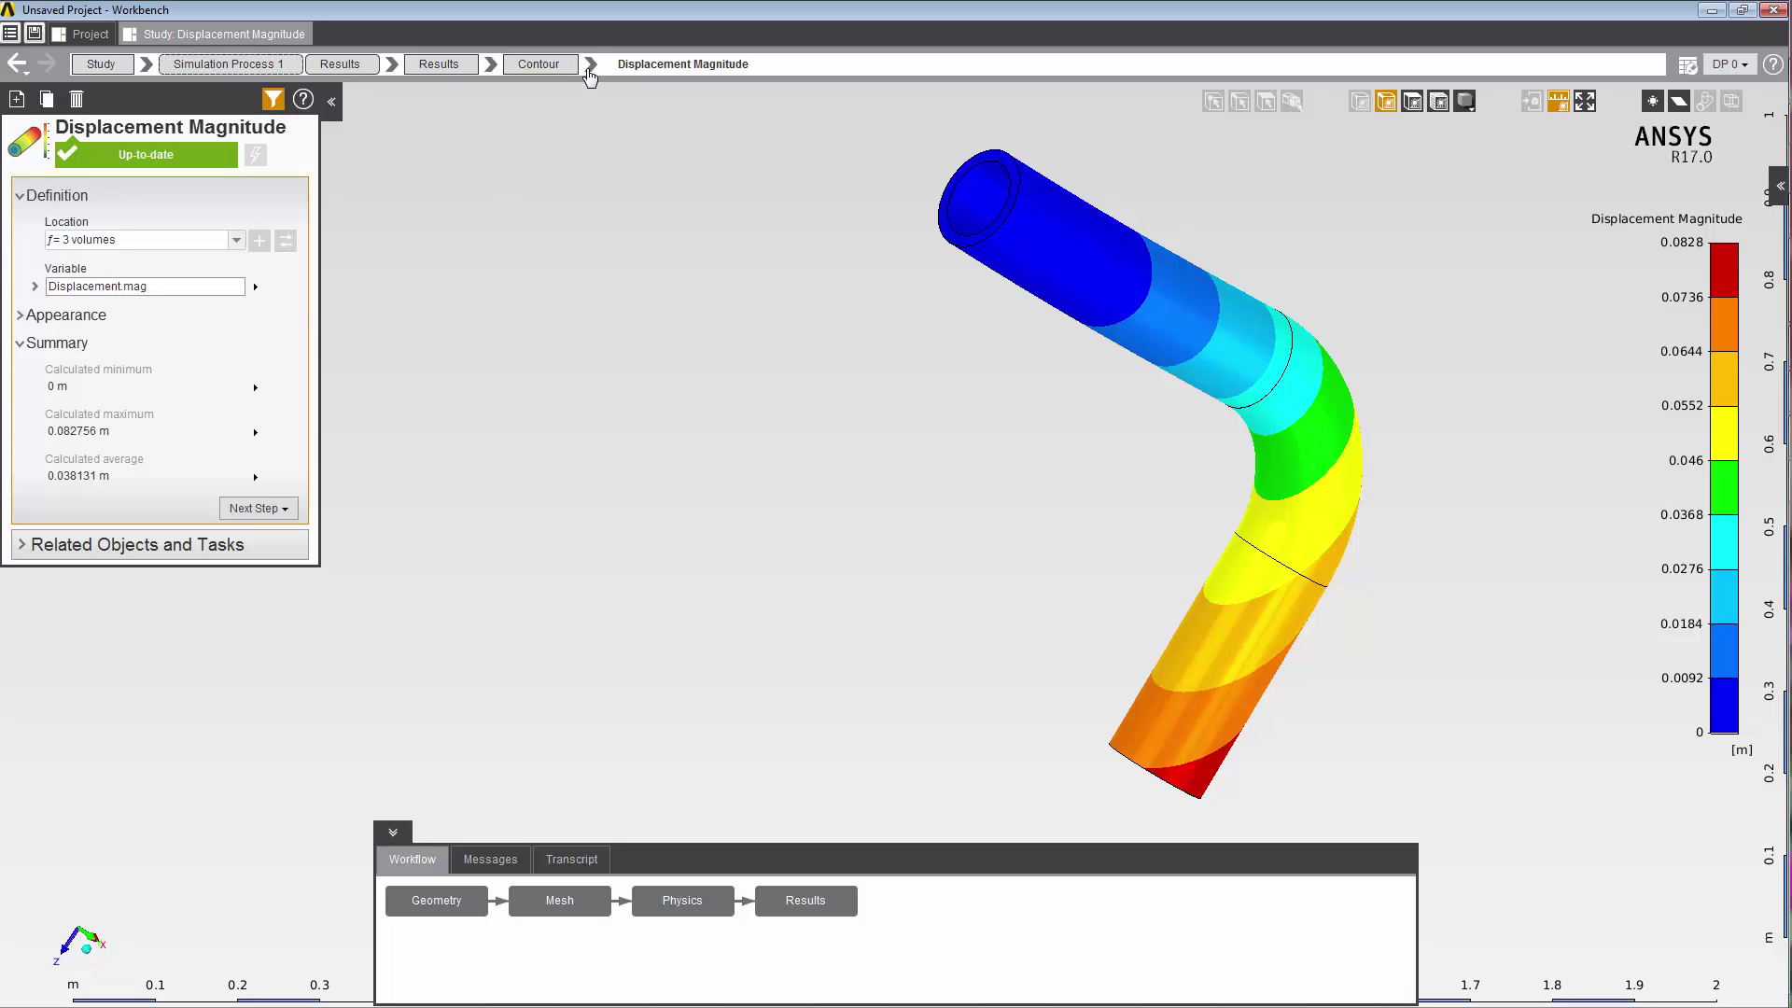
click(591, 63)
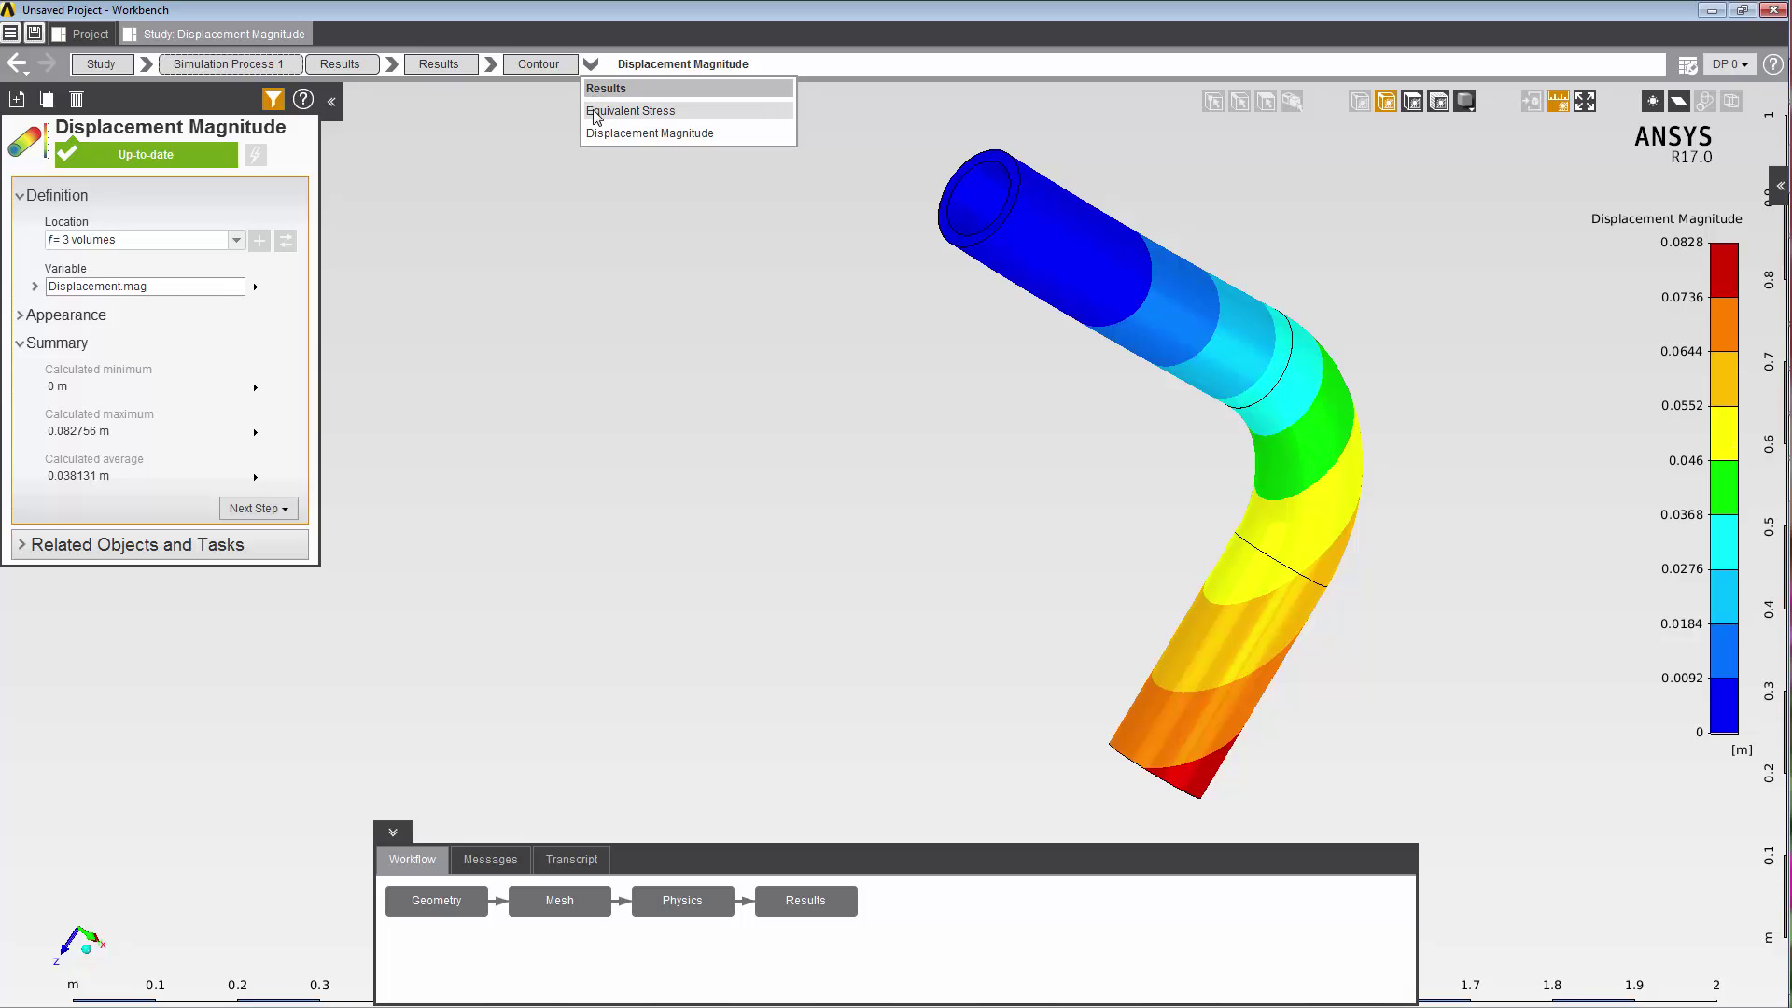
click(594, 112)
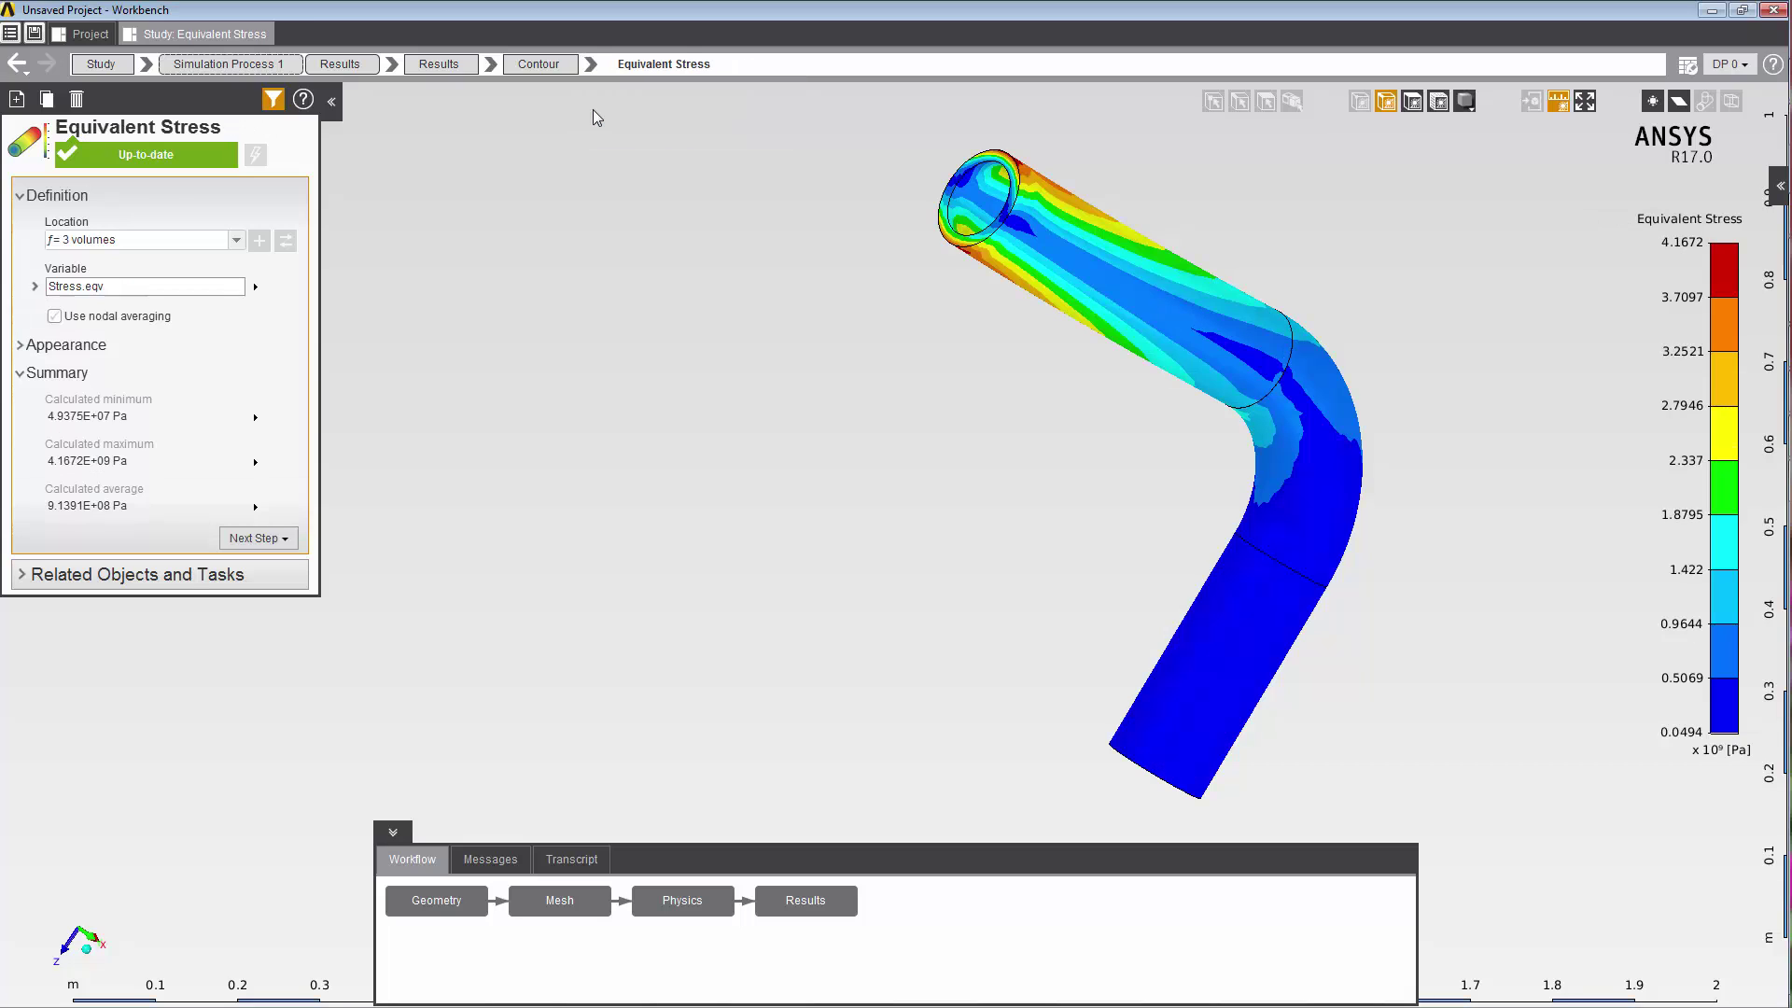
right_click(514, 366)
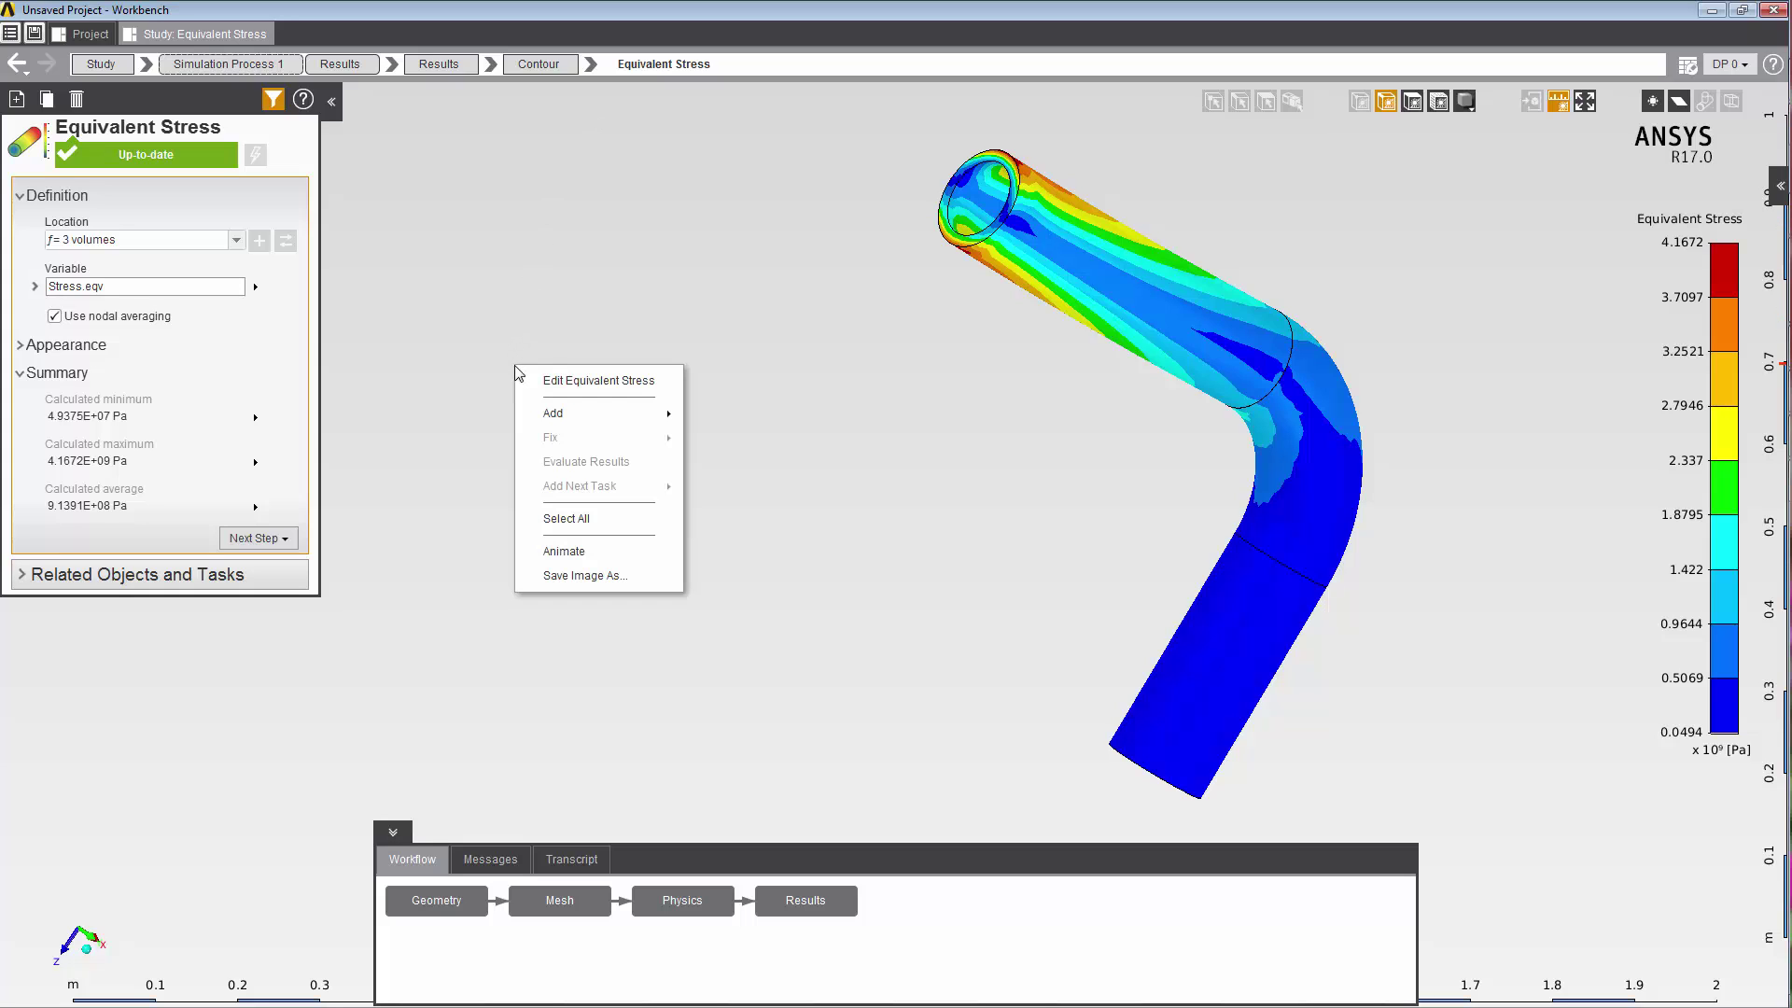
click(557, 552)
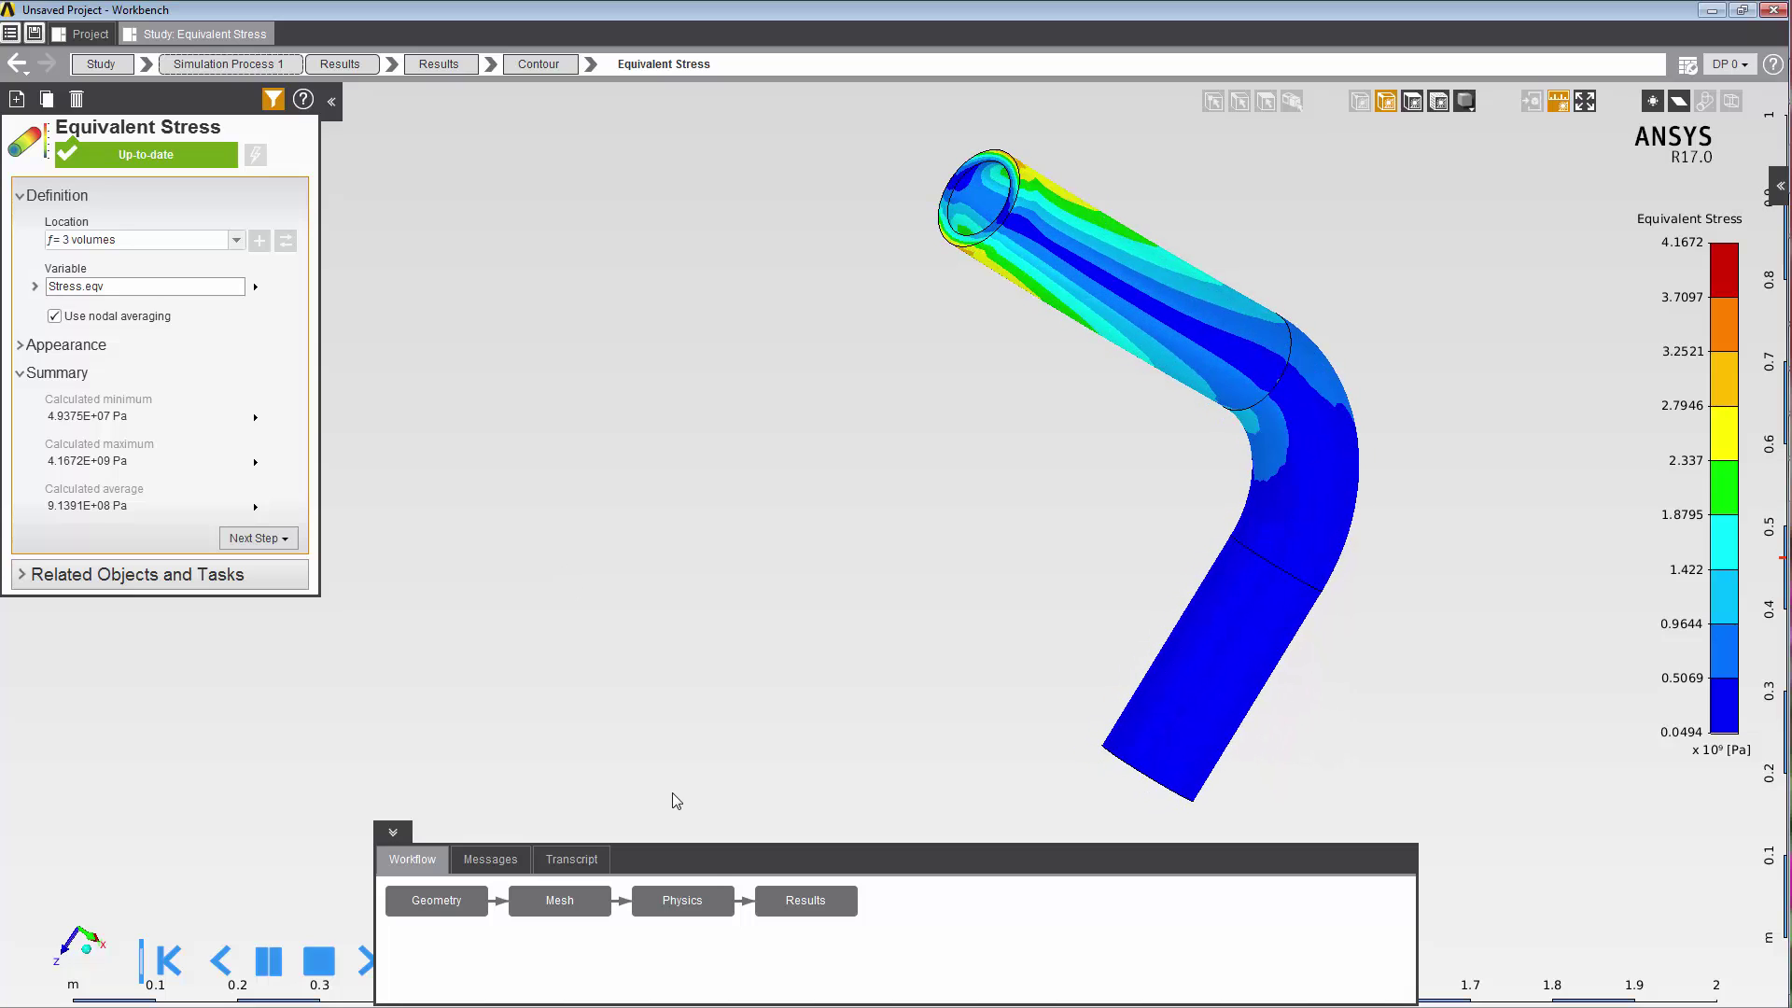
- Add a Force Reaction result for the three pipe volumes to the study results and evaluate it
click(791, 910)
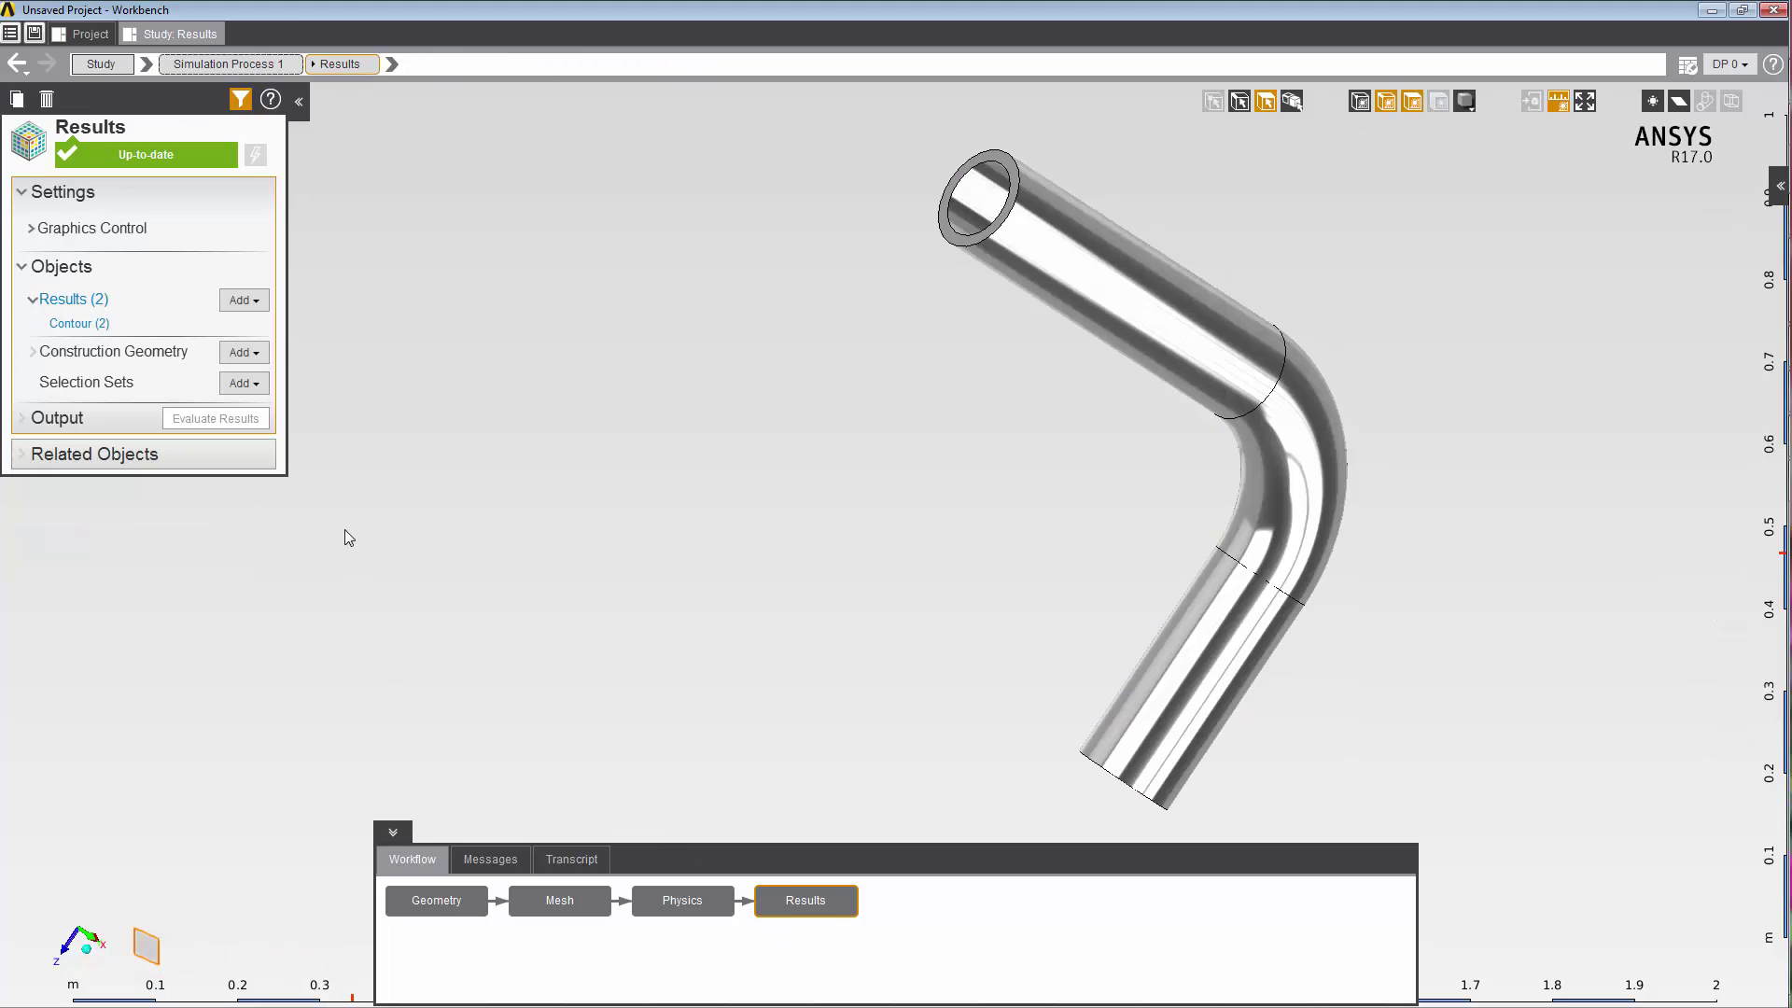
right_click(422, 312)
mouse_move(439, 322)
mouse_move(598, 331)
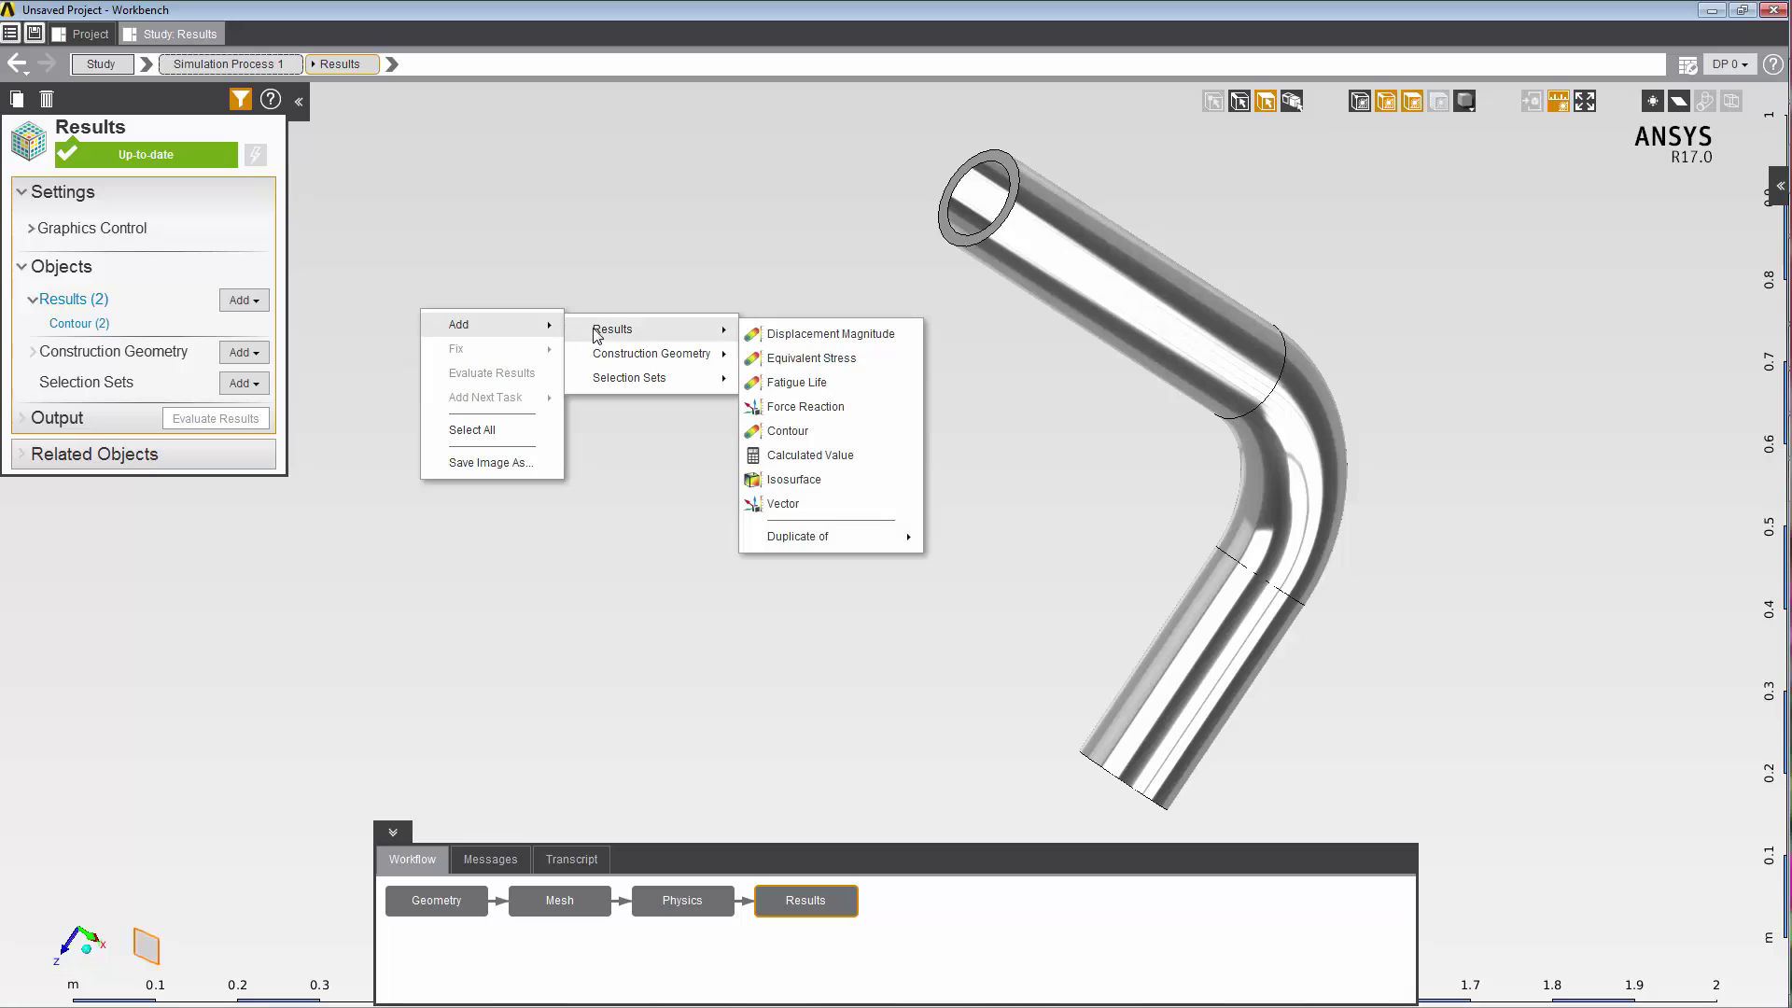
click(826, 410)
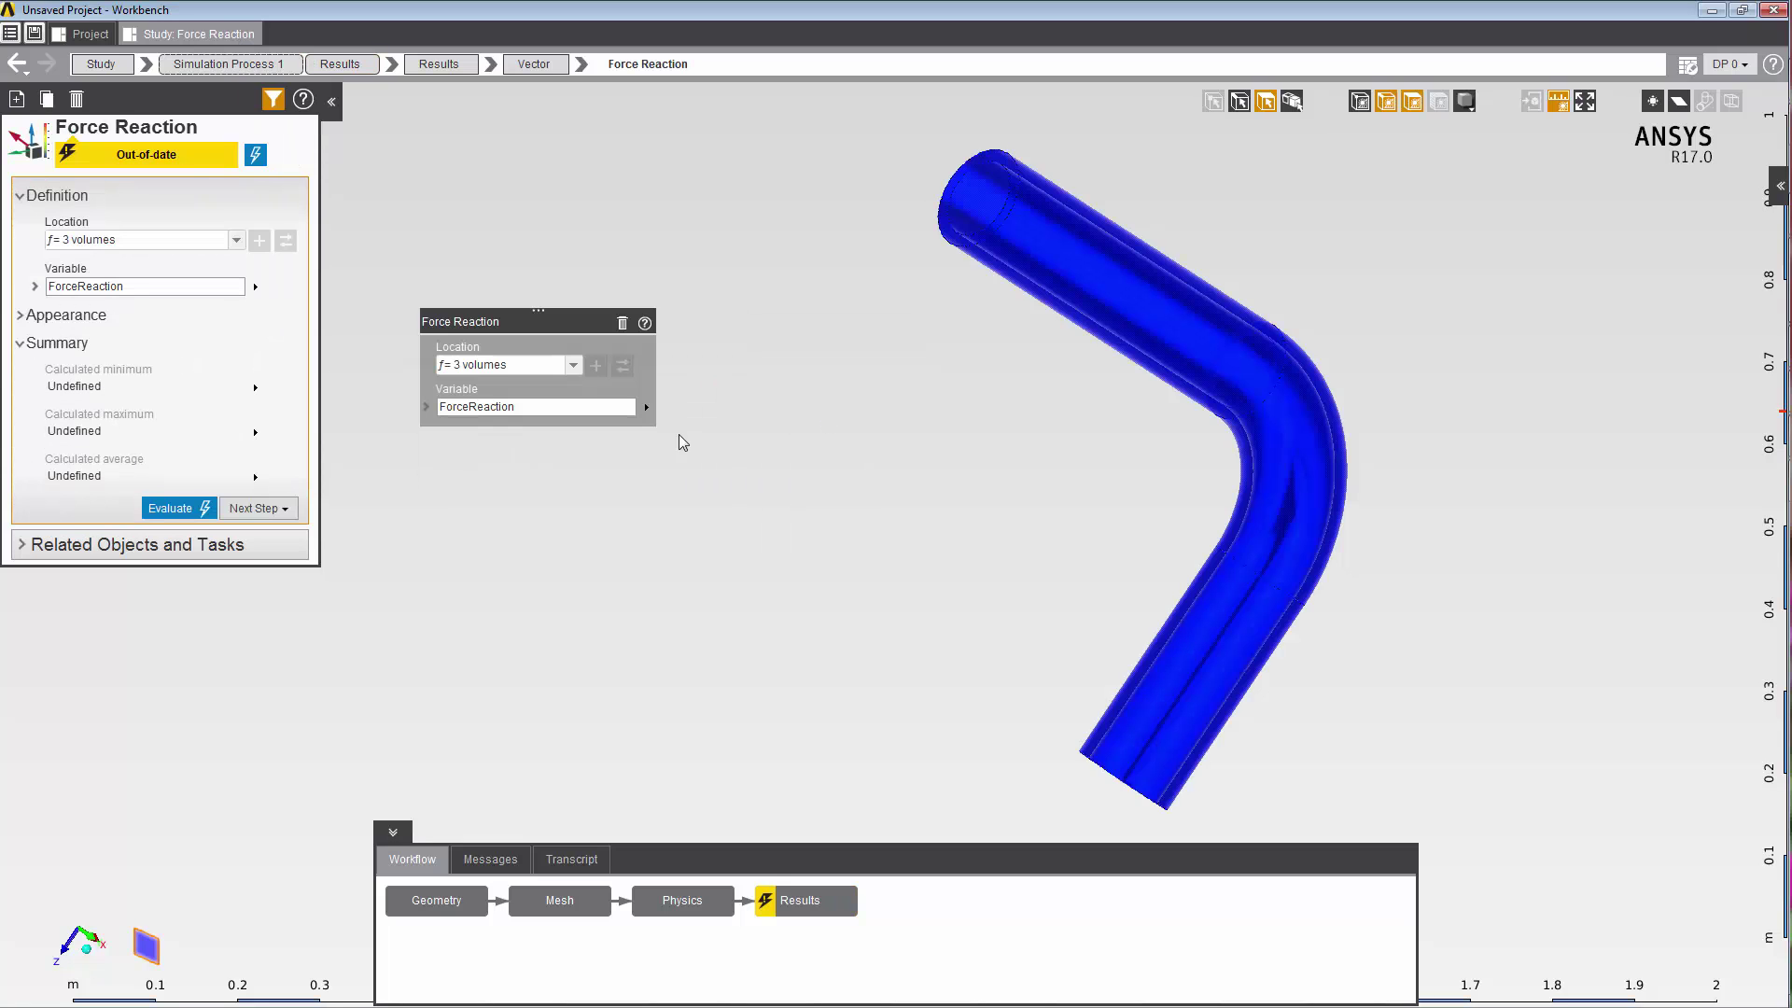
click(164, 508)
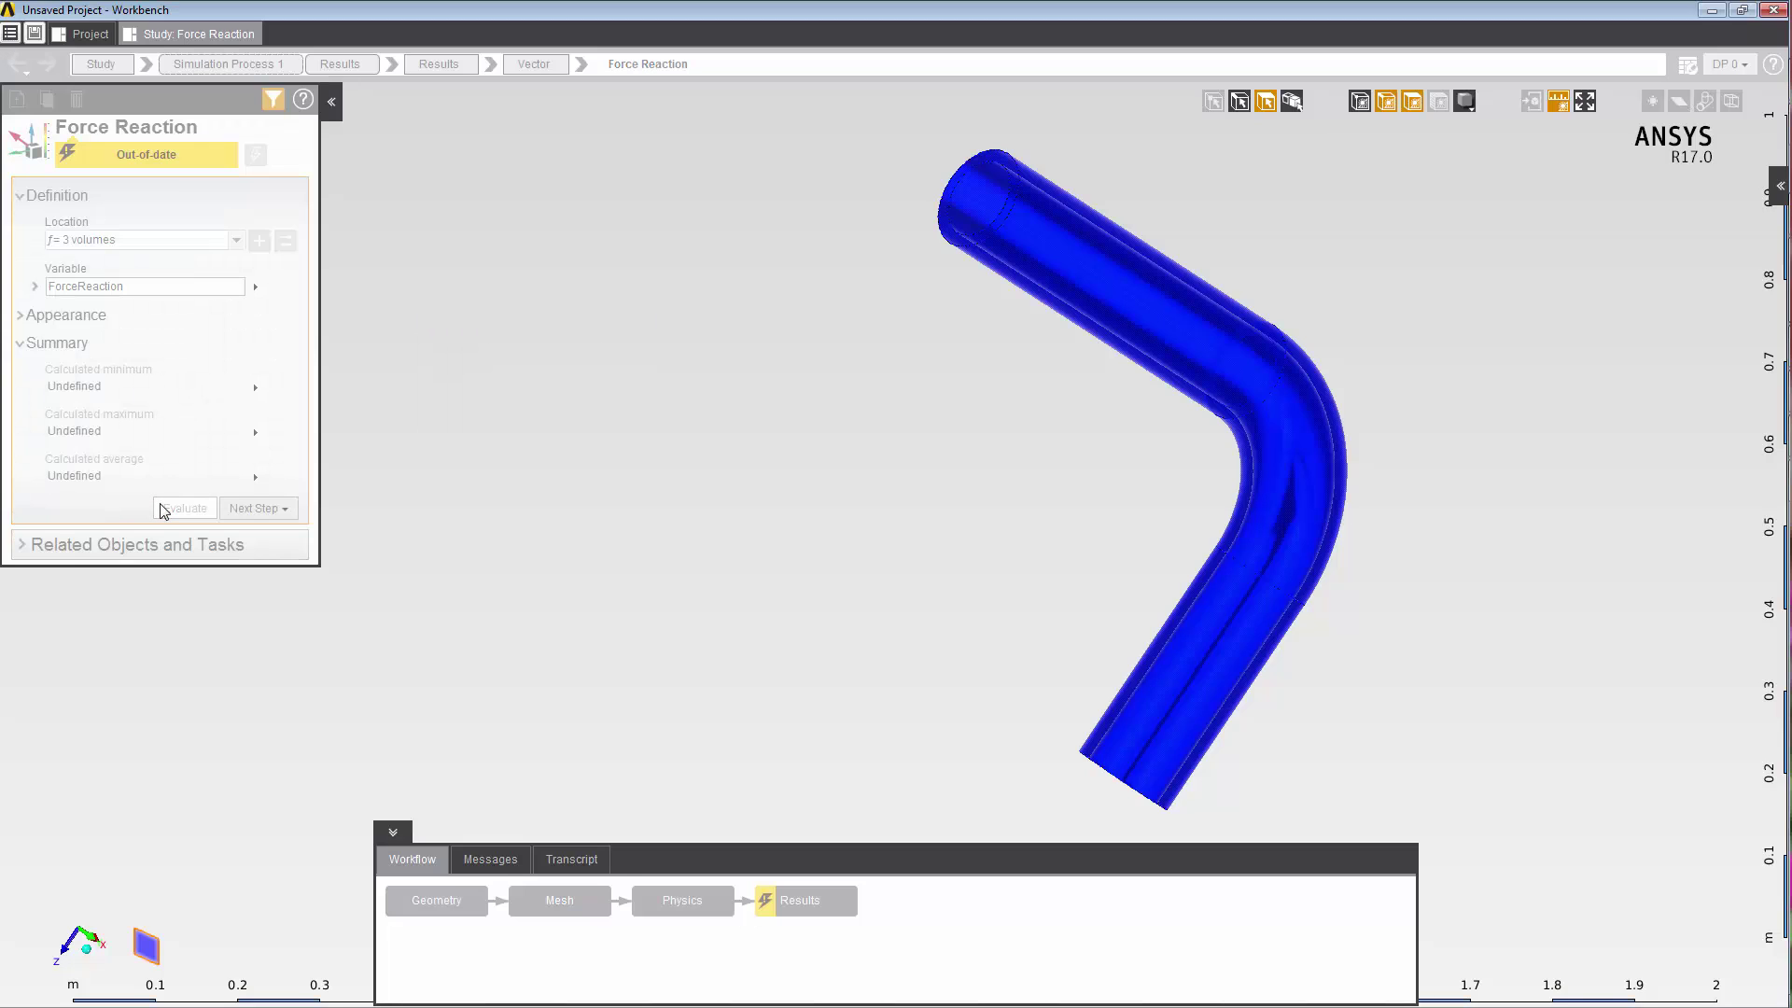